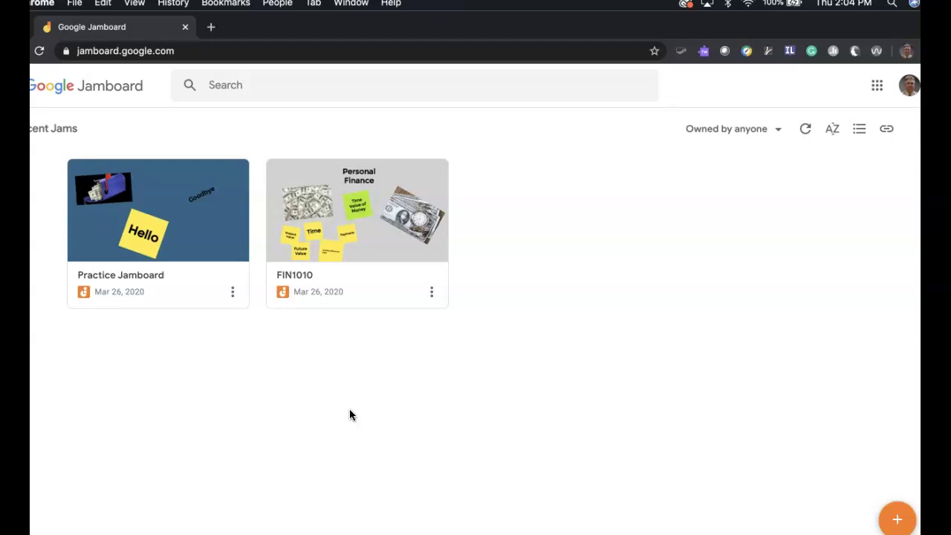
- Open the FIN1010 jam, browse forward to blank frame 3, then back to frame 2
left_click(365, 246)
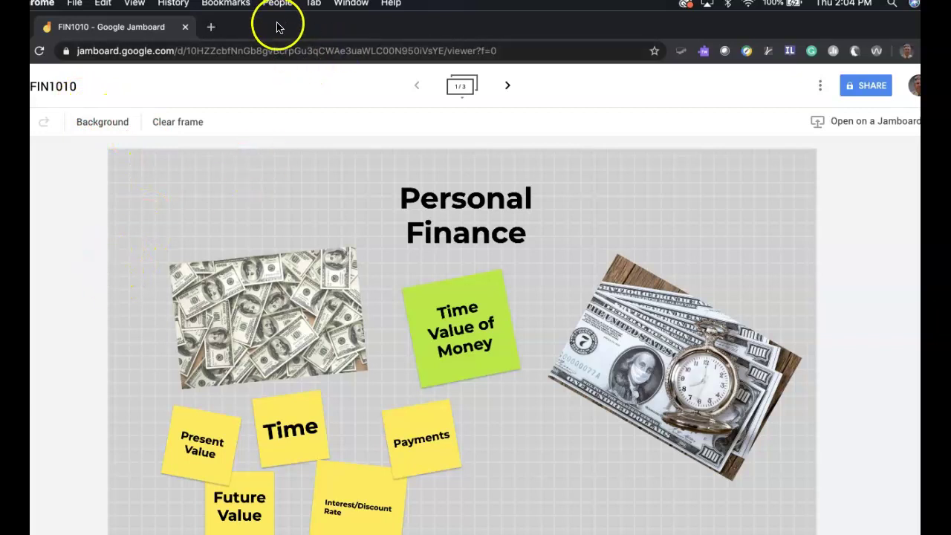
left_click_drag(279, 26, 320, 25)
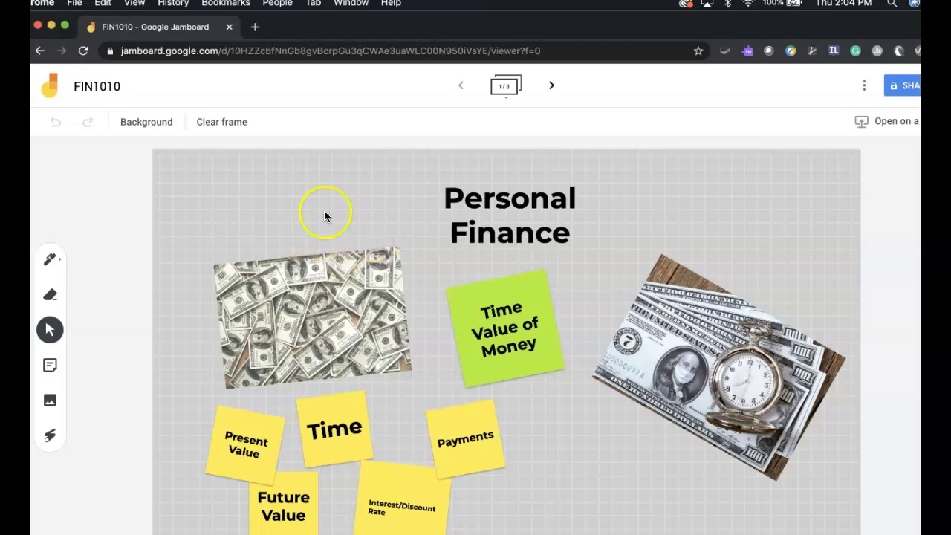
left_click(509, 94)
left_click(550, 87)
left_click(550, 88)
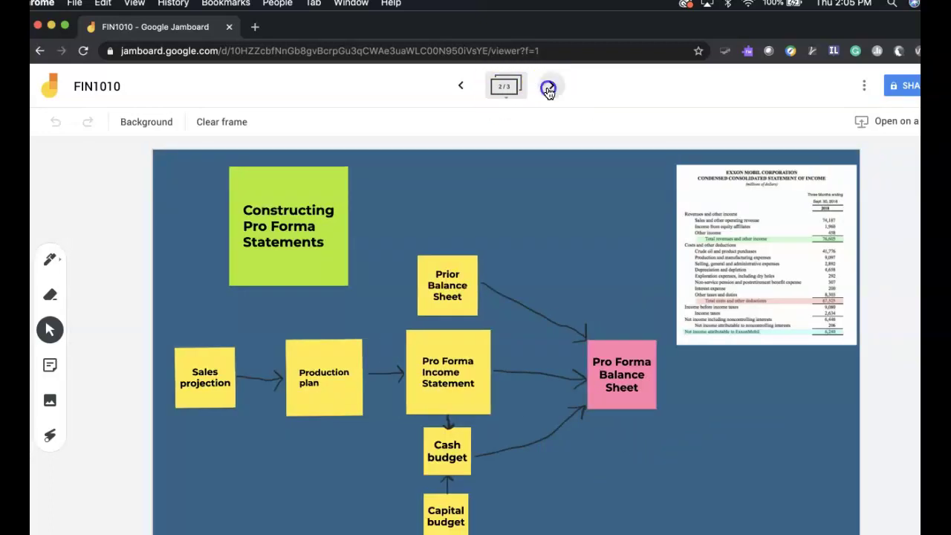
left_click(461, 86)
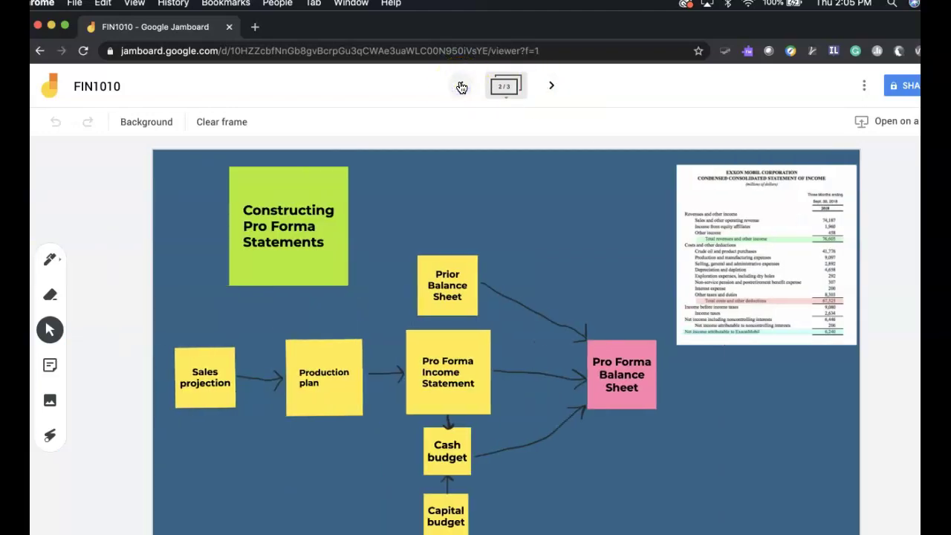
- Go back to frame 1 (Personal Finance) and bring up the pen's styles and ink colours
left_click(461, 85)
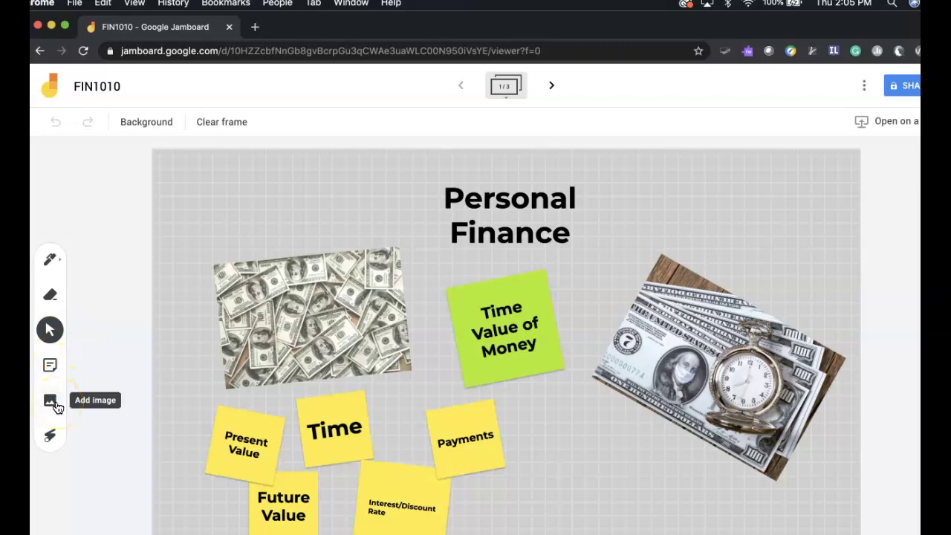
left_click(57, 437)
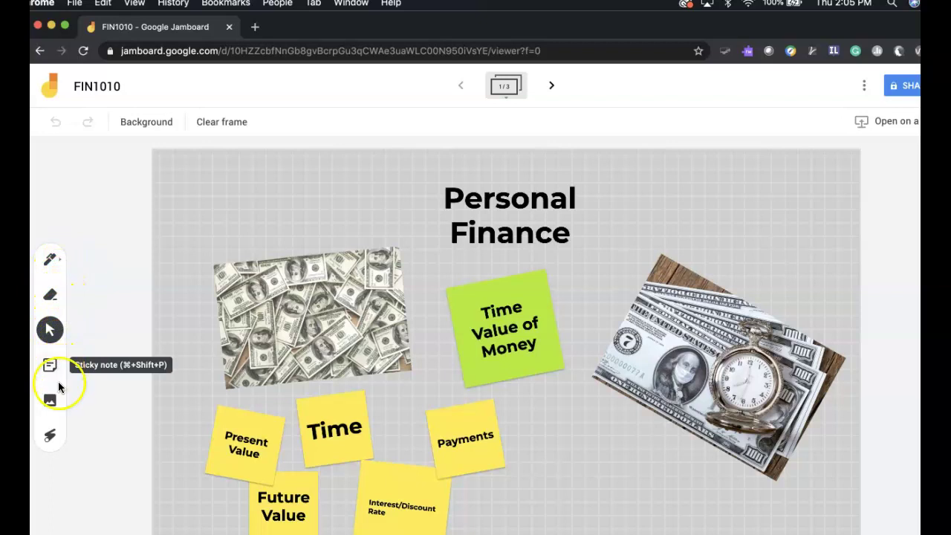
left_click(62, 263)
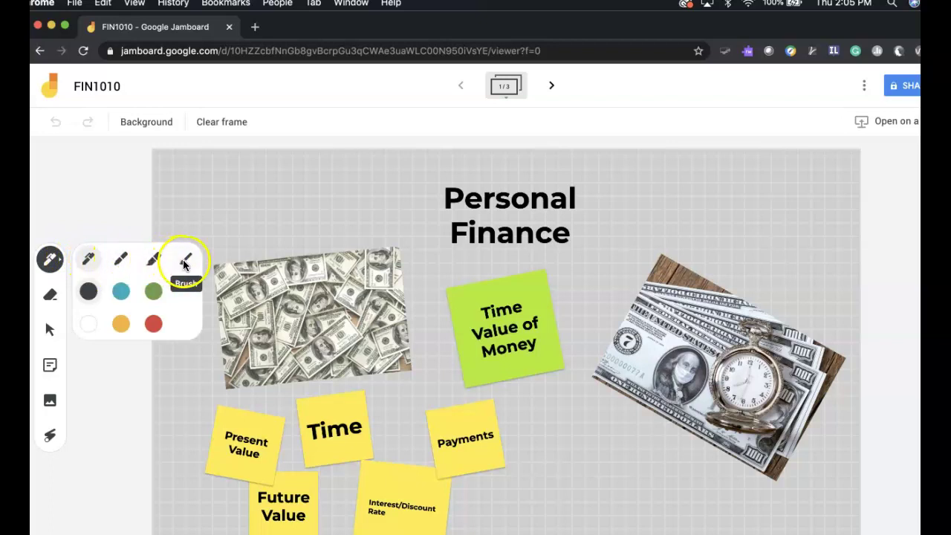
- Change the pen palette's drawing style from the plain pen to Marker
left_click(88, 260)
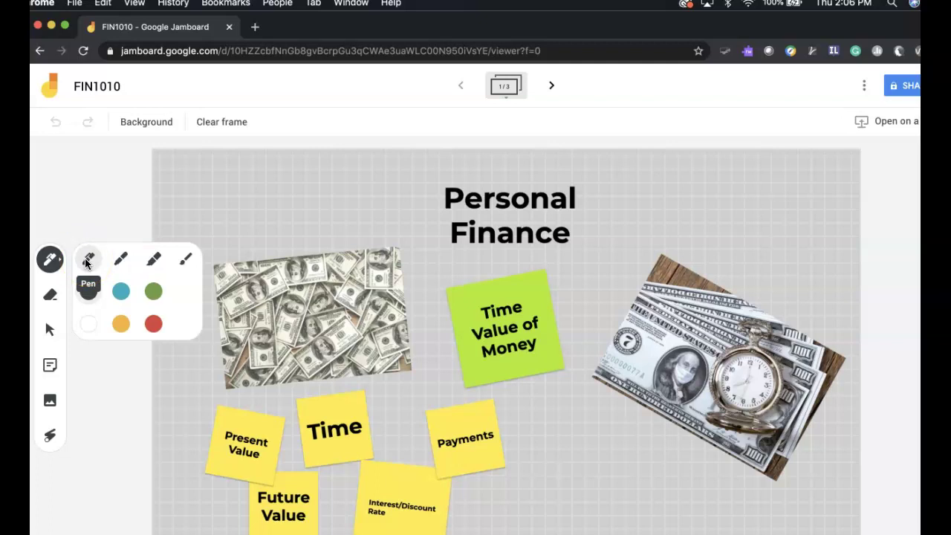
left_click(87, 261)
left_click(119, 259)
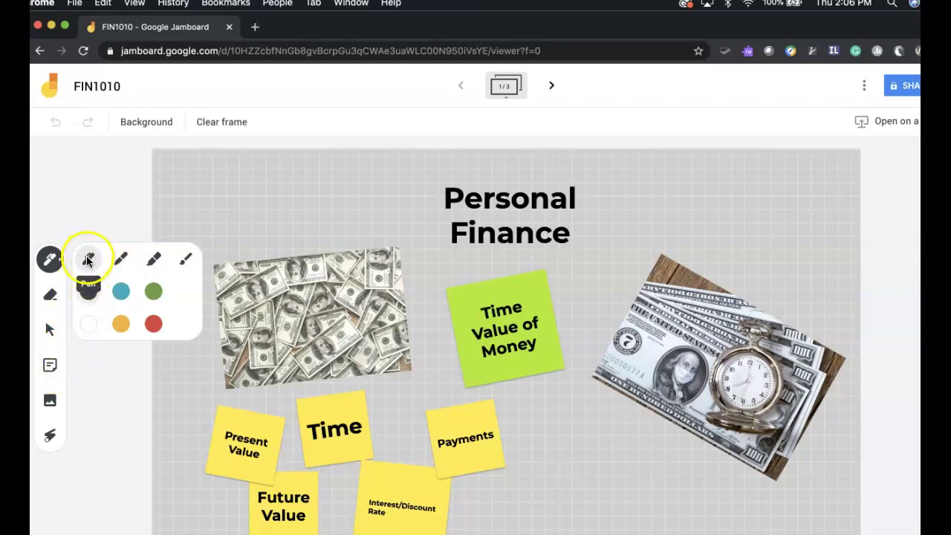
left_click(121, 260)
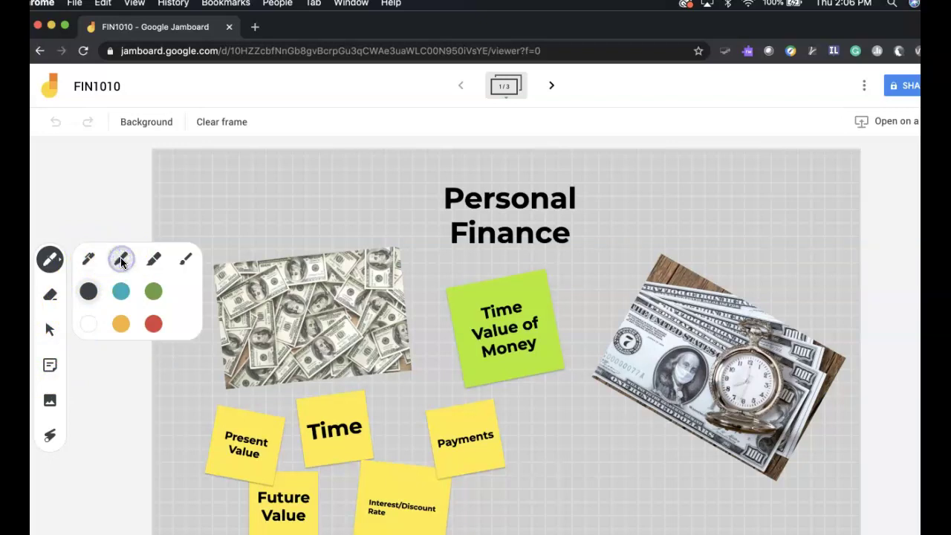
left_click(118, 261)
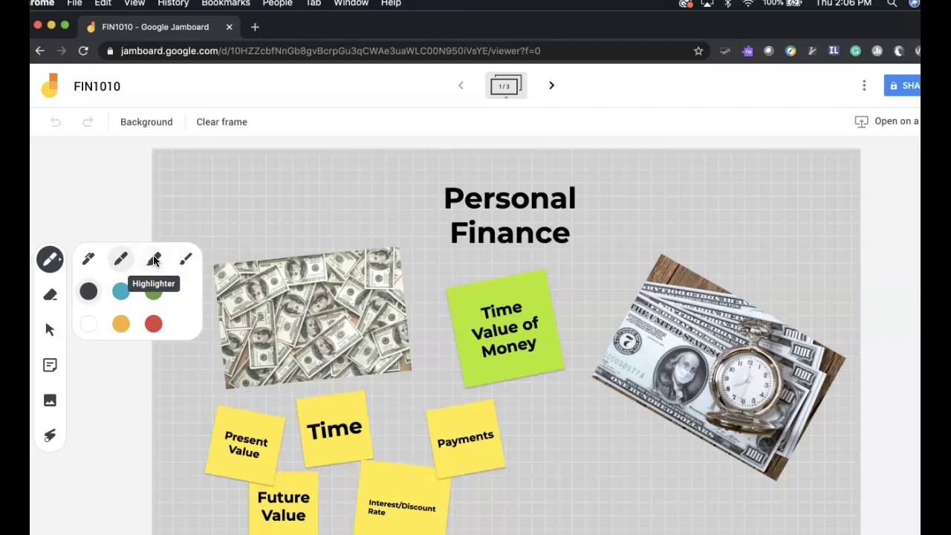
left_click(120, 326)
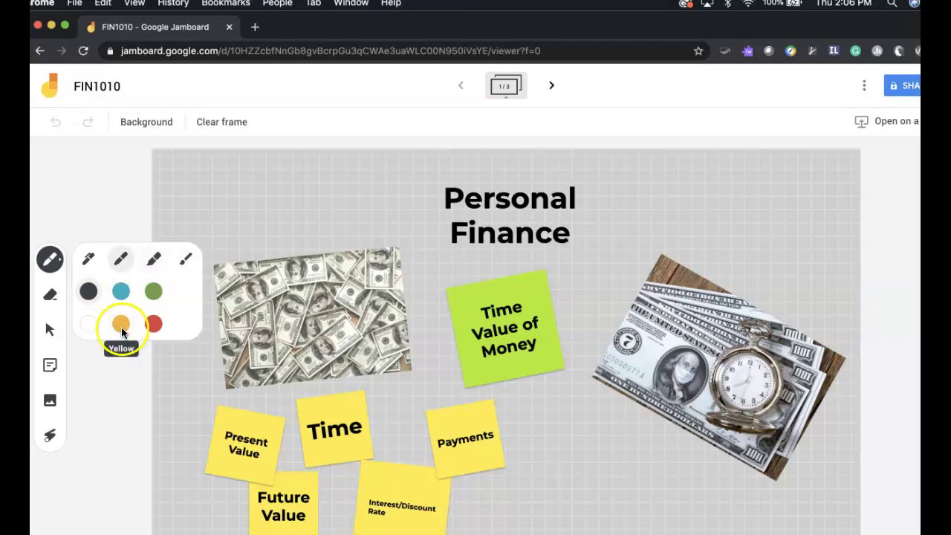
- Paint a yellow brush stroke over the word Personal in the title
left_click(186, 260)
left_click(121, 323)
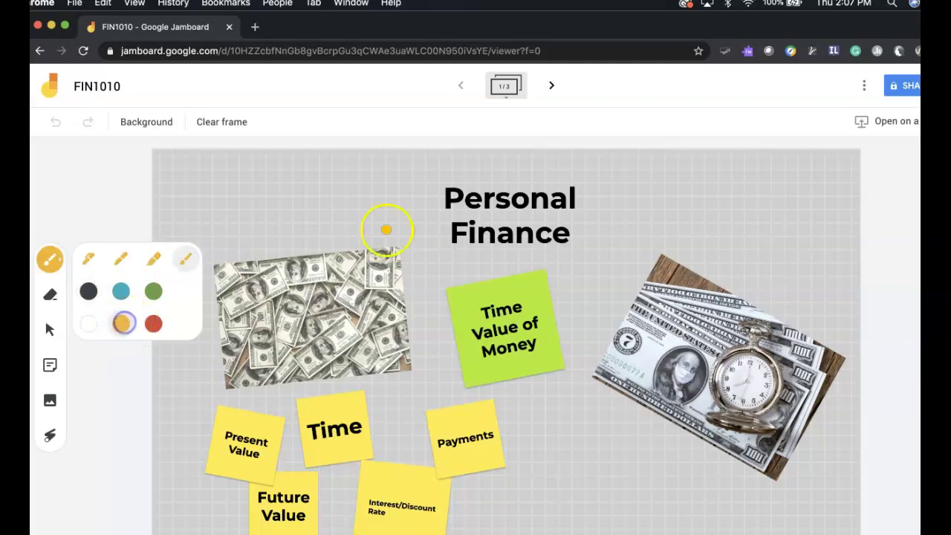
mouse_move(443, 190)
left_mouse_down()
mouse_move(587, 206)
mouse_move(518, 199)
mouse_move(463, 229)
mouse_move(543, 236)
mouse_move(557, 230)
mouse_move(550, 224)
left_mouse_up()
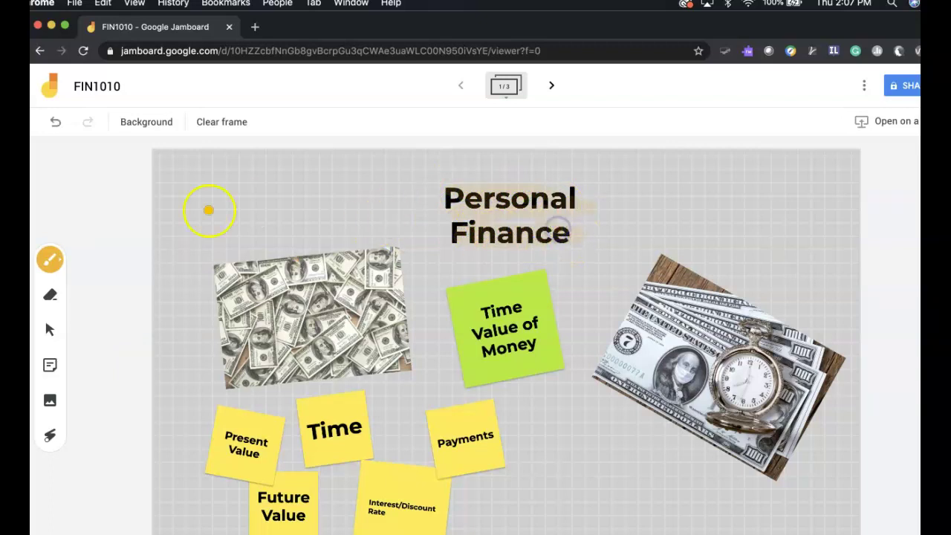
- Switch to the highlighter and trace yellow over the P and F of the title
left_click(61, 263)
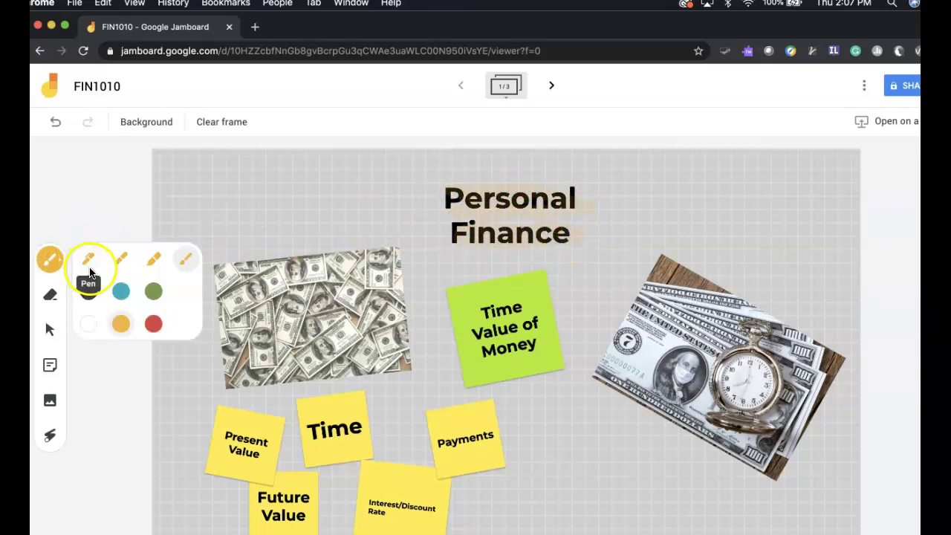
left_click(152, 257)
left_click(455, 246)
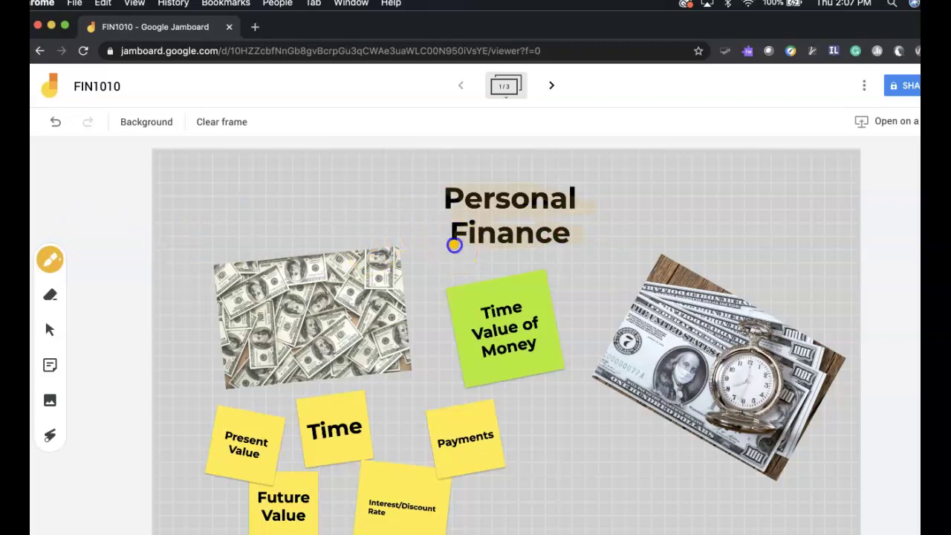
mouse_move(449, 244)
left_mouse_down()
mouse_move(451, 195)
mouse_move(444, 240)
left_mouse_up()
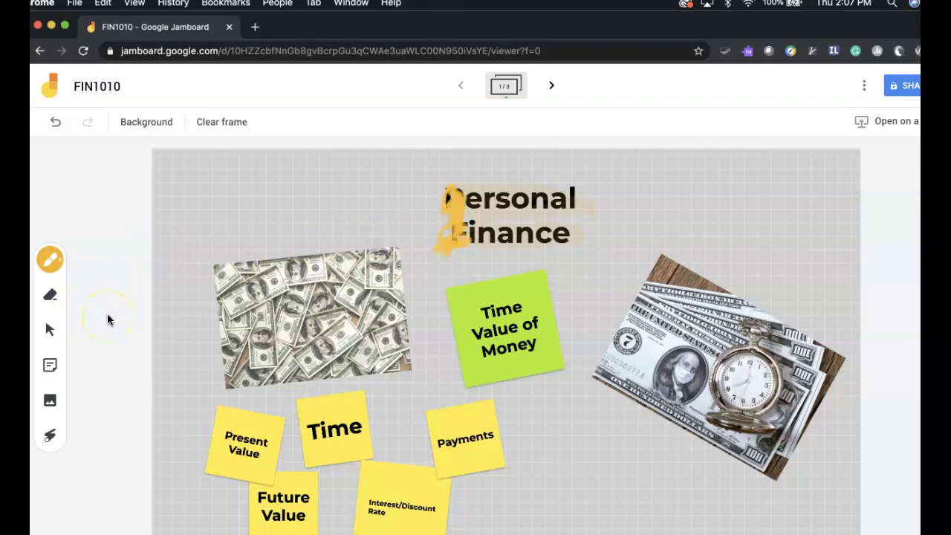
mouse_move(473, 234)
left_mouse_down()
mouse_move(446, 202)
mouse_move(456, 233)
left_mouse_up()
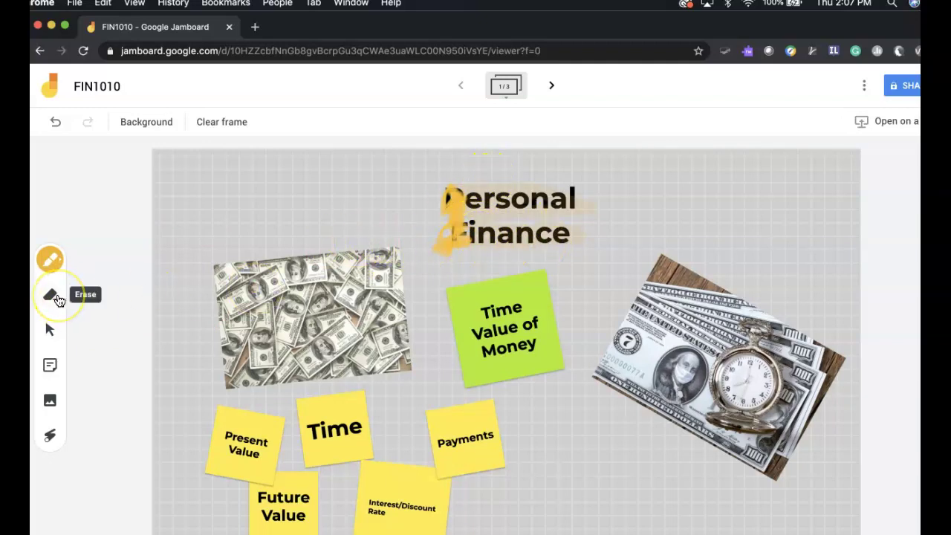
left_click(56, 302)
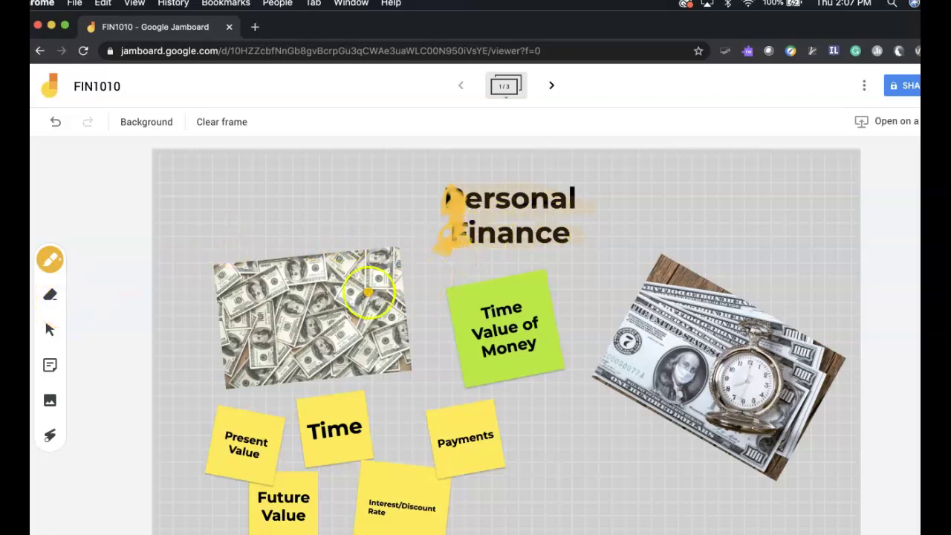
- Erase the yellow strokes over the P, F and end of Personal
left_click(51, 296)
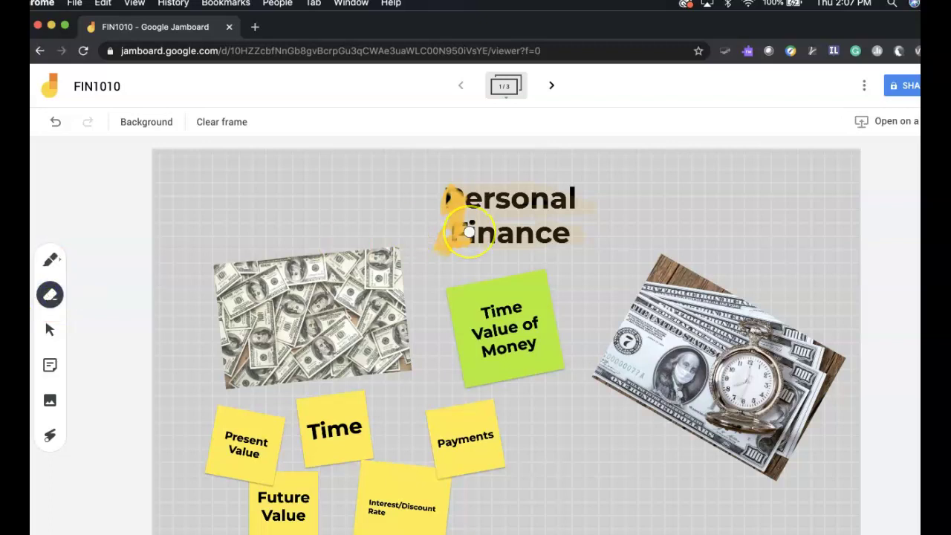
mouse_move(469, 232)
left_mouse_down()
mouse_move(505, 219)
mouse_move(446, 201)
mouse_move(435, 208)
mouse_move(453, 199)
mouse_move(452, 233)
mouse_move(521, 223)
mouse_move(542, 231)
left_mouse_up()
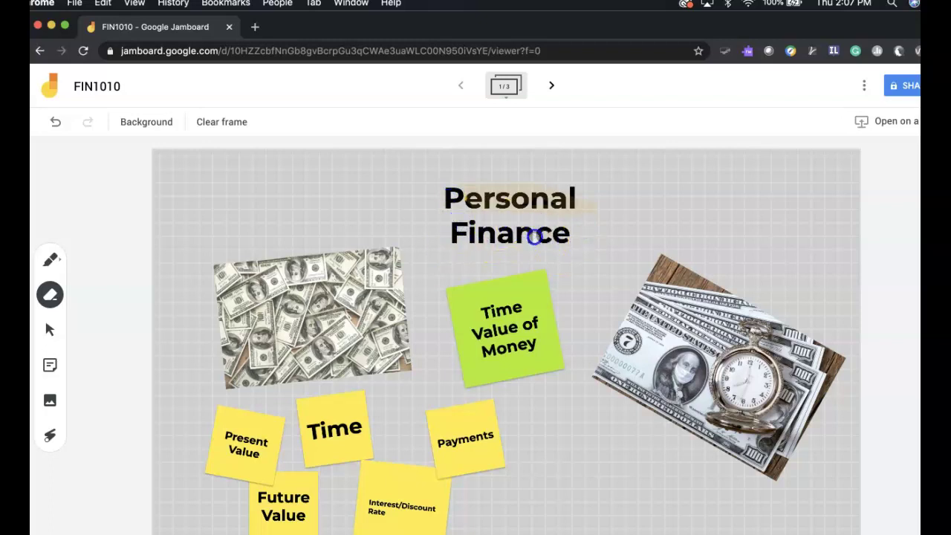
mouse_move(589, 211)
left_mouse_down()
mouse_move(465, 206)
mouse_move(528, 183)
mouse_move(558, 194)
mouse_move(446, 188)
mouse_move(522, 243)
left_mouse_up()
mouse_move(215, 188)
left_mouse_down()
mouse_move(170, 197)
mouse_move(223, 157)
left_mouse_up()
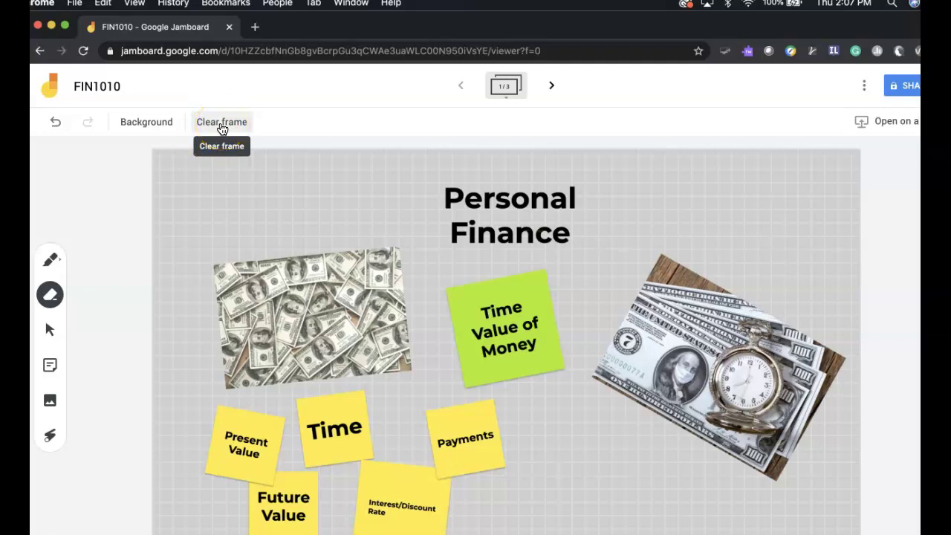
mouse_move(221, 128)
left_mouse_down()
mouse_move(431, 255)
mouse_move(620, 255)
mouse_move(264, 375)
mouse_move(600, 423)
mouse_move(478, 258)
mouse_move(445, 322)
mouse_move(594, 320)
mouse_move(283, 347)
mouse_move(467, 384)
left_mouse_up()
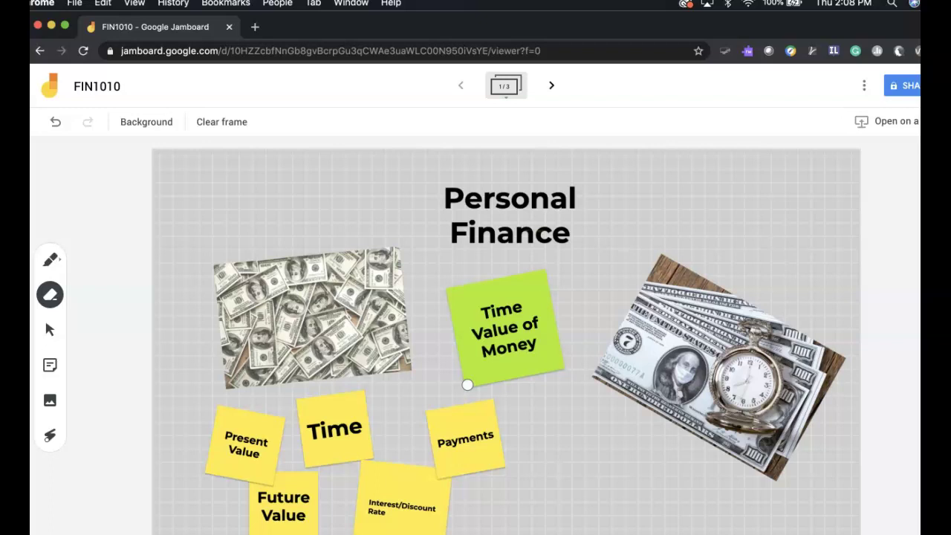
- Go to the Pro Forma frame, mark around its note, then advance to blank frame 3
left_click(56, 123)
left_click(552, 86)
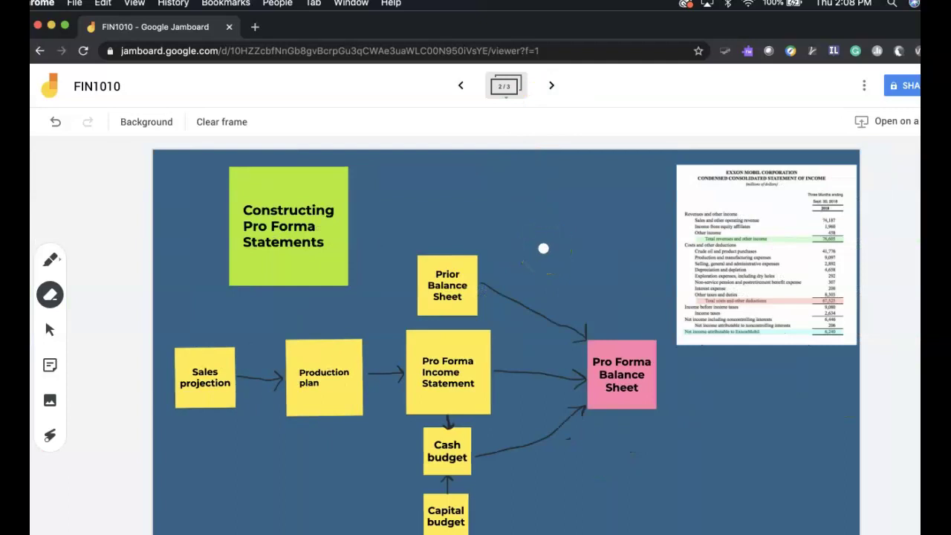
mouse_move(327, 223)
left_mouse_down()
mouse_move(356, 212)
mouse_move(268, 223)
mouse_move(303, 241)
left_mouse_up()
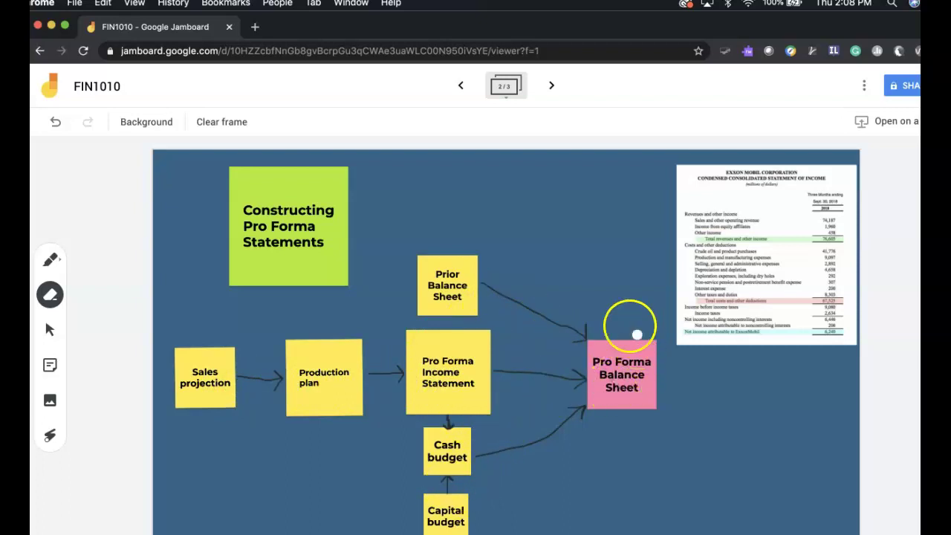
left_click(50, 329)
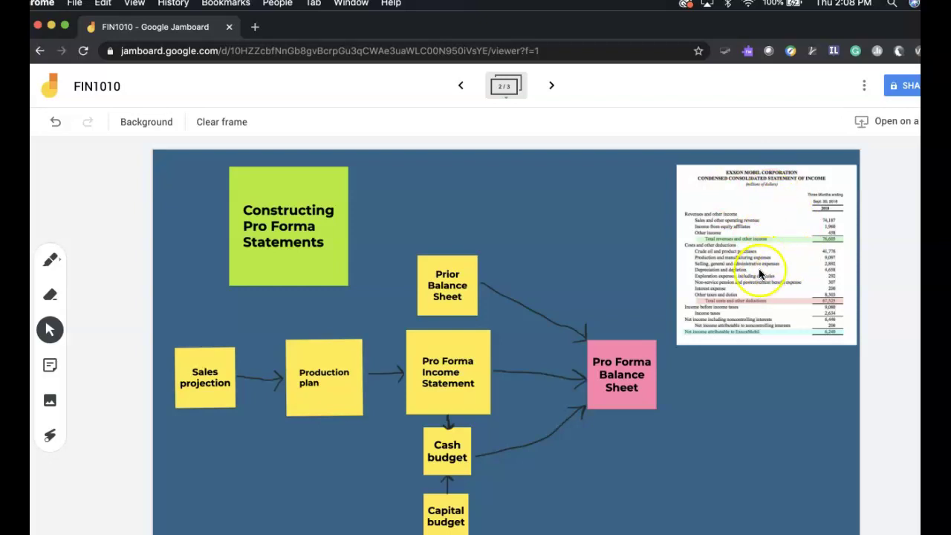
left_click(551, 86)
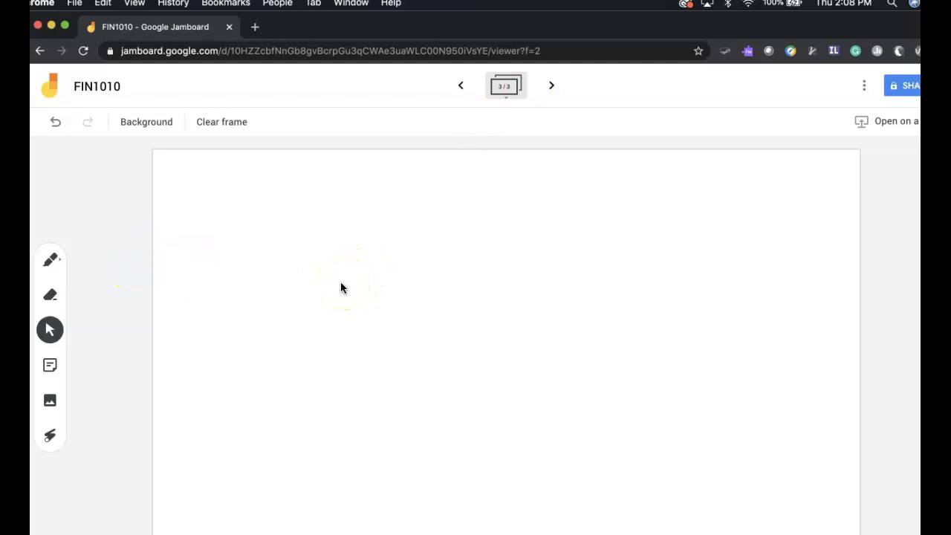
left_click(57, 260)
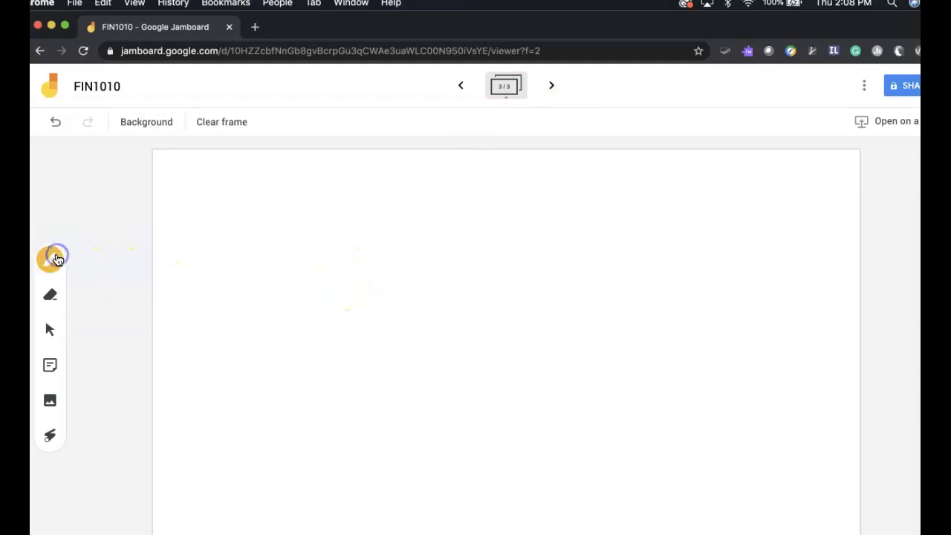
left_click(87, 259)
left_click(88, 291)
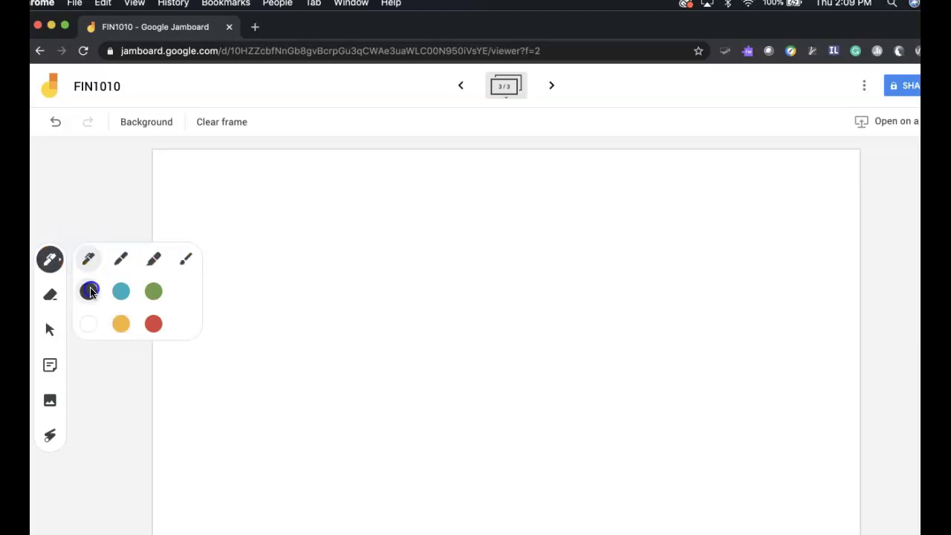
left_click_drag(273, 214, 280, 269)
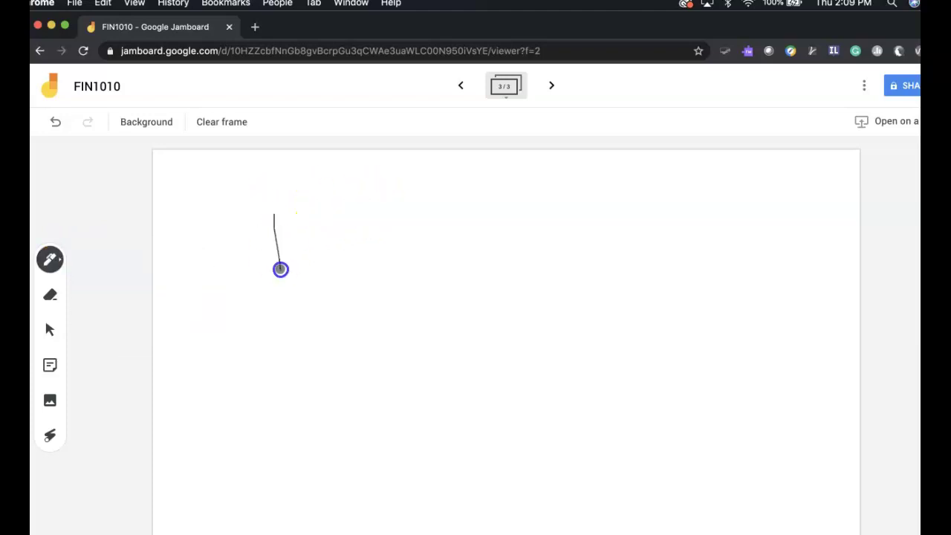
mouse_move(291, 211)
left_mouse_down()
mouse_move(297, 263)
mouse_move(297, 246)
mouse_move(315, 263)
left_mouse_up()
left_click(313, 226)
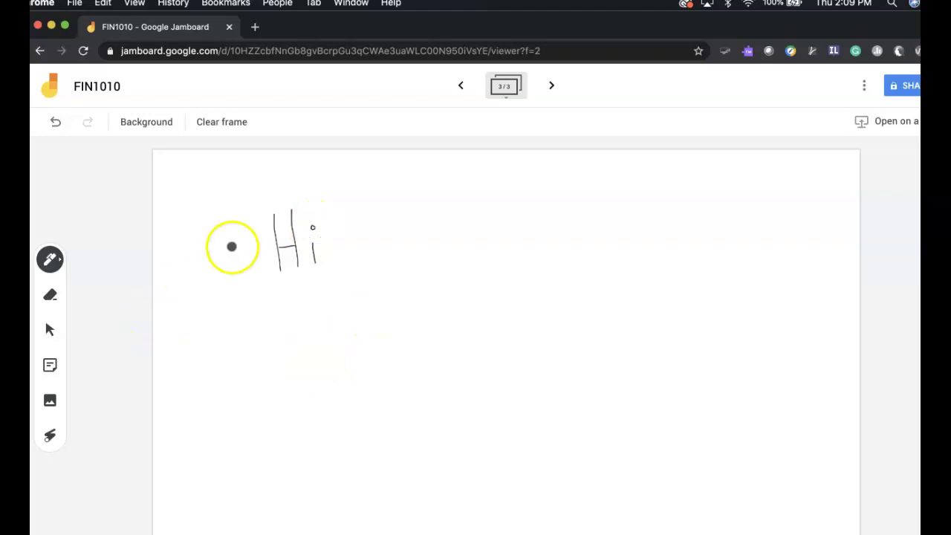
mouse_move(287, 195)
left_mouse_down()
mouse_move(468, 222)
mouse_move(231, 170)
left_mouse_up()
left_click(51, 260)
left_click(153, 324)
mouse_move(276, 292)
left_mouse_down()
mouse_move(315, 272)
mouse_move(302, 282)
left_mouse_up()
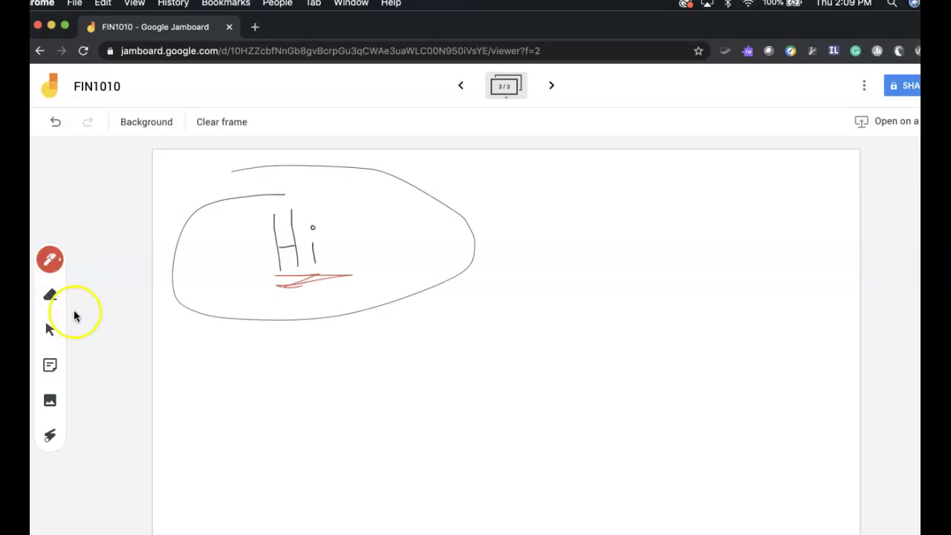
left_click(223, 123)
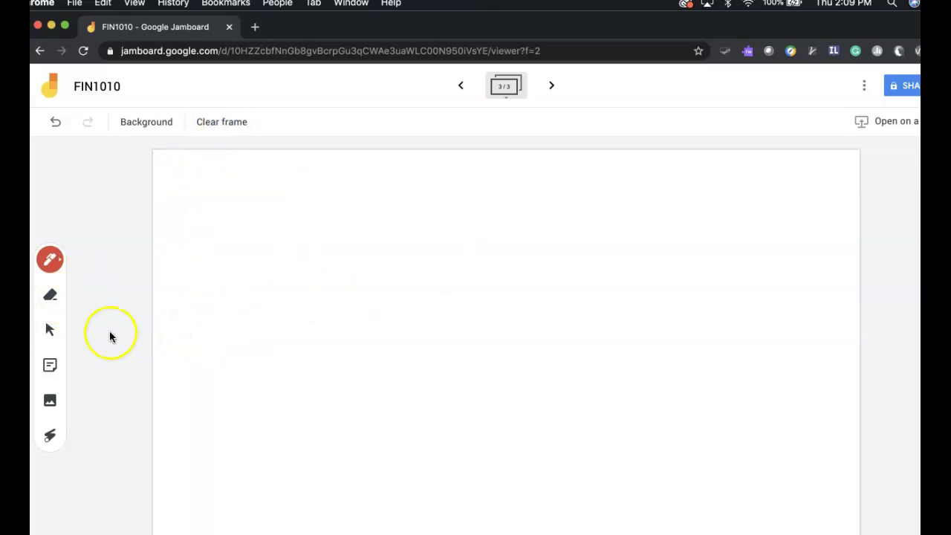
left_click(57, 261)
left_click(88, 291)
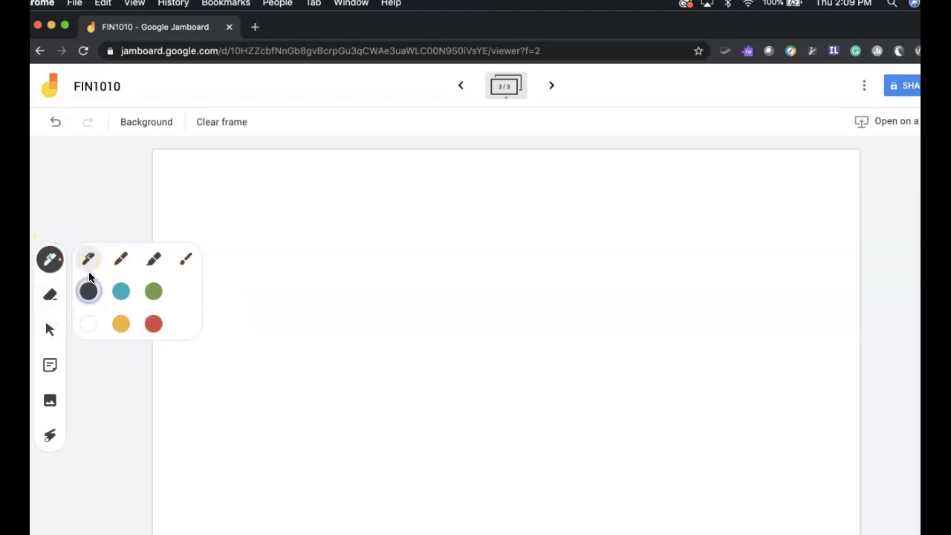
- Add a 'Hello' sticky note with no background colour to the frame
left_click(88, 258)
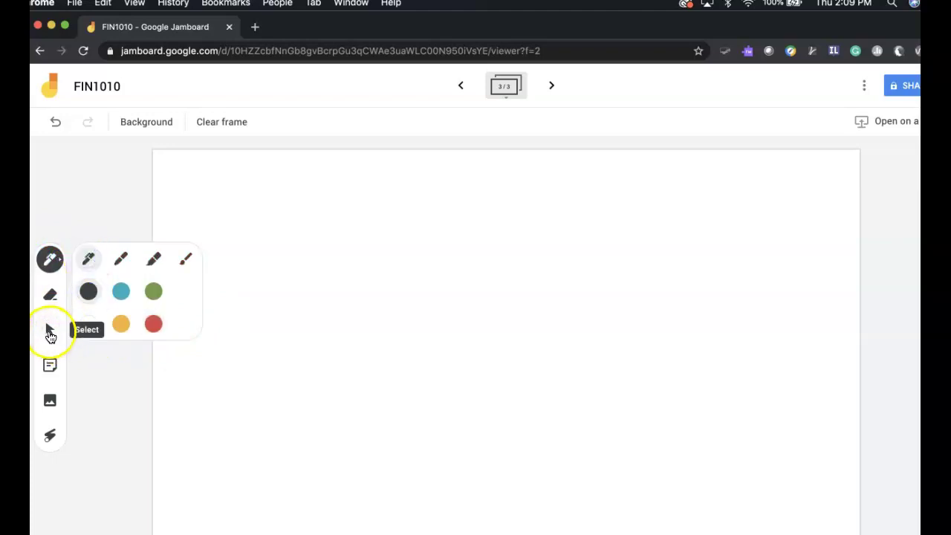
left_click(50, 365)
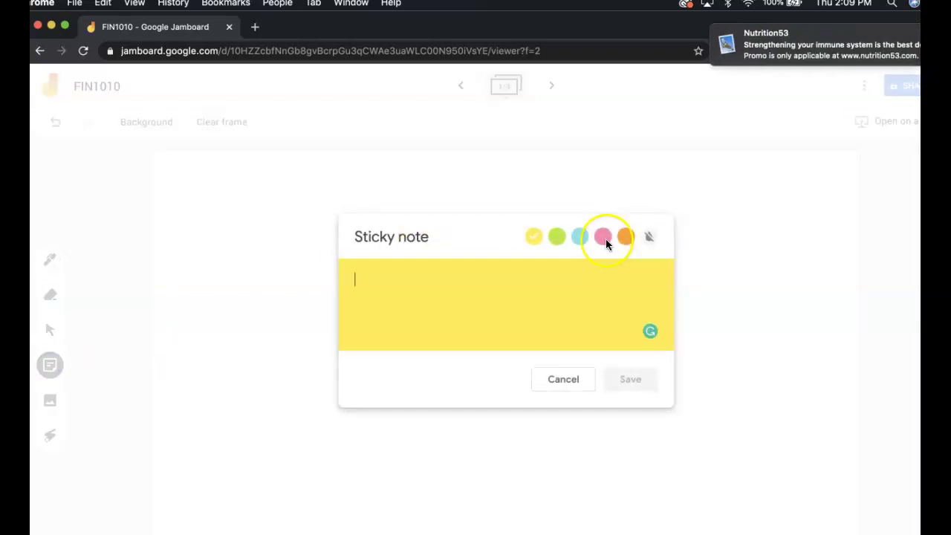
left_click(649, 237)
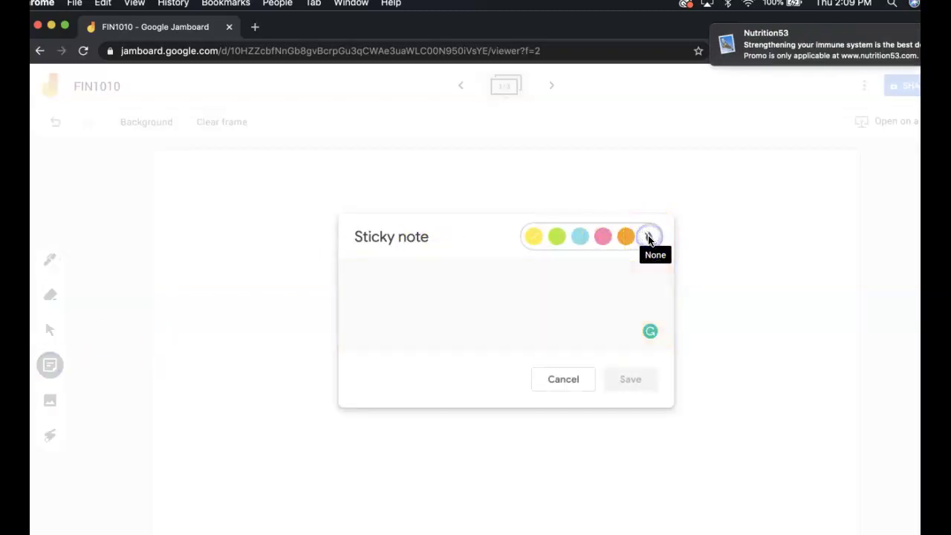
left_click(421, 280)
type("Hello")
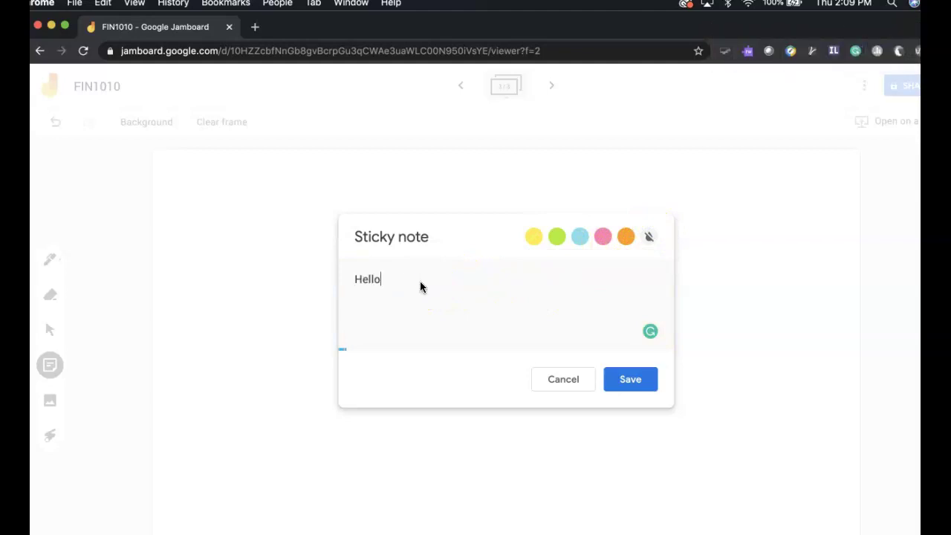
left_click(633, 377)
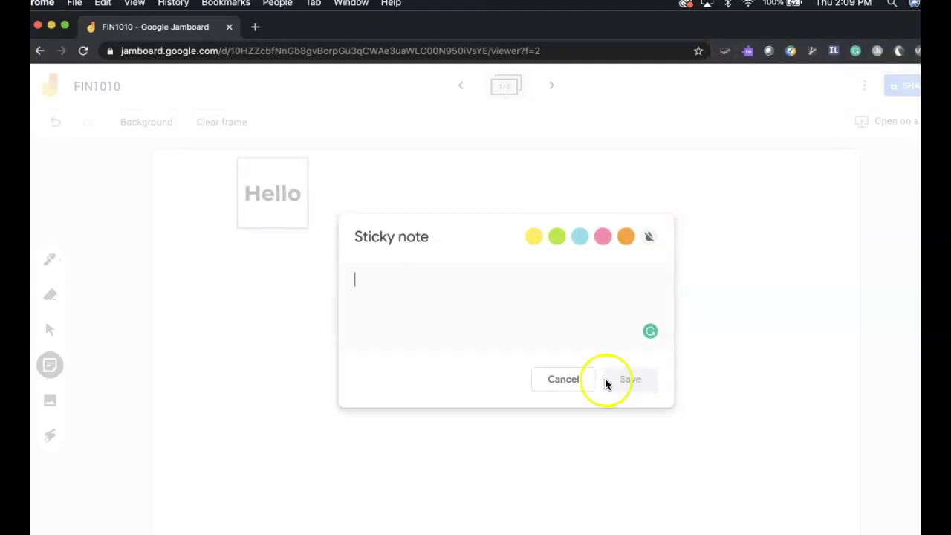
left_click(568, 382)
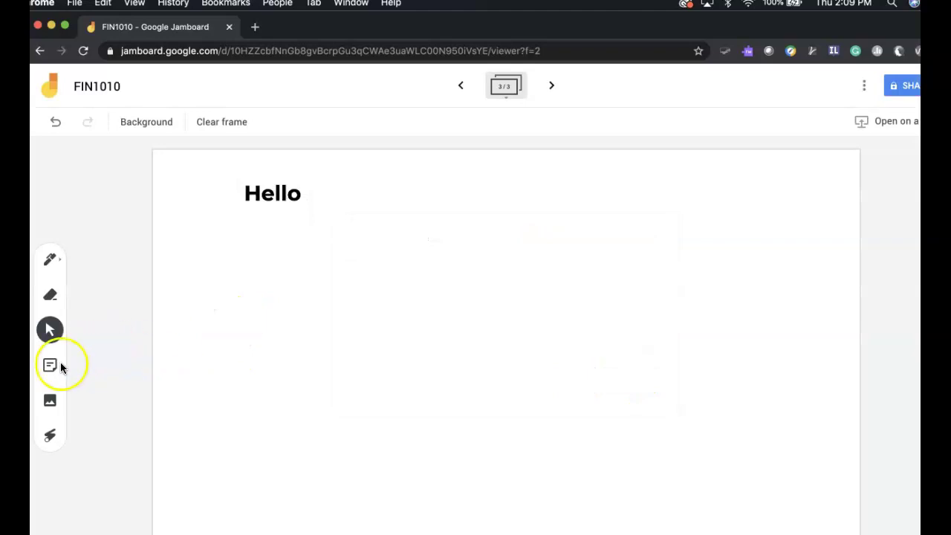
- Add a yellow 'Goodbye' sticky note and drag it to the right of Hello
left_click(50, 365)
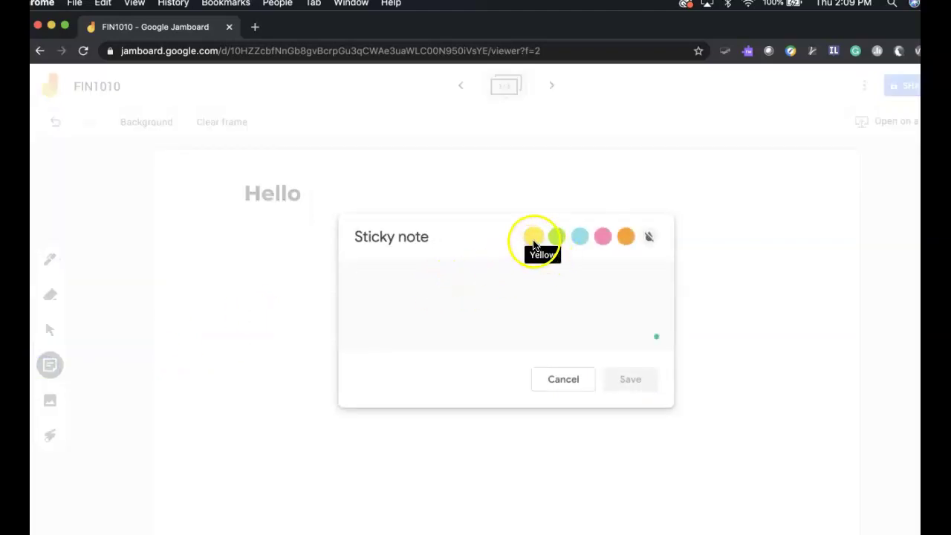
left_click(534, 239)
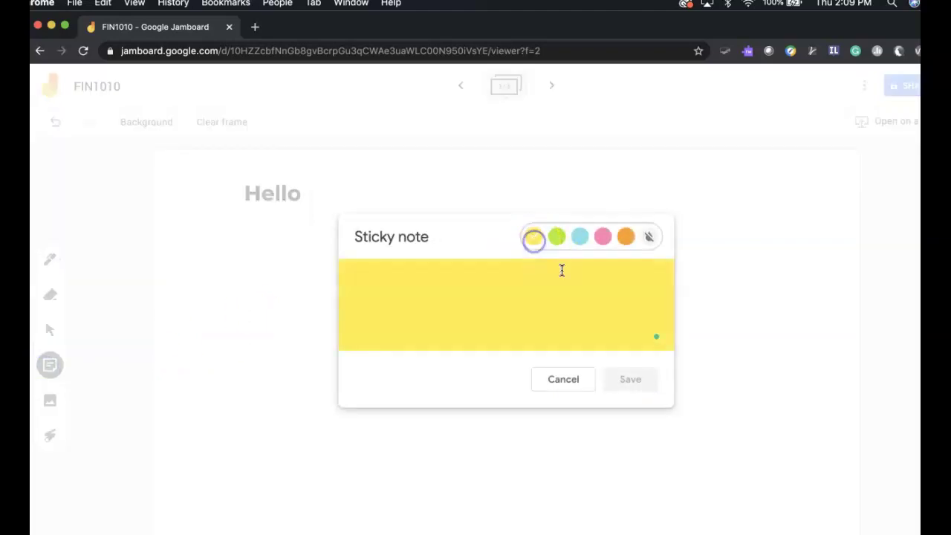
left_click(408, 294)
type("Goodbye")
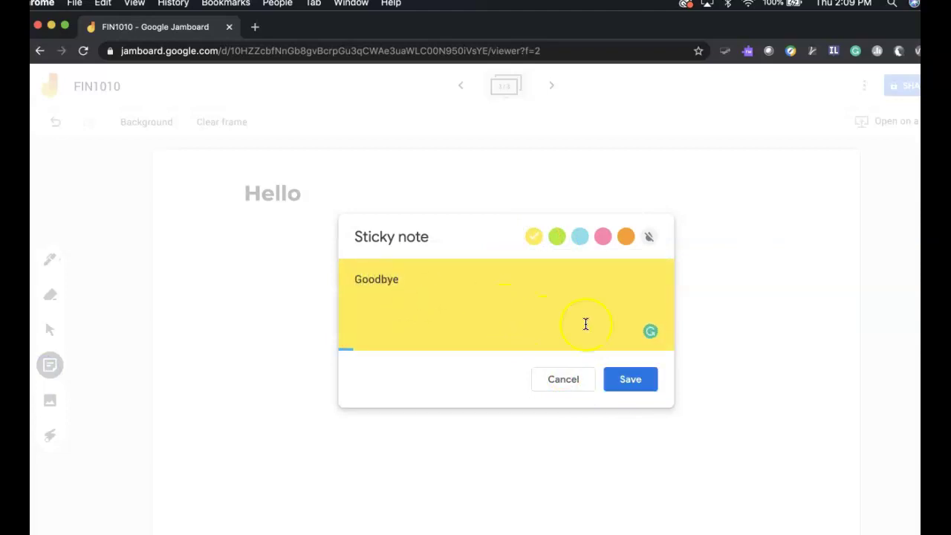
left_click(628, 382)
left_click(567, 382)
left_click_drag(275, 219, 424, 235)
left_click(260, 190)
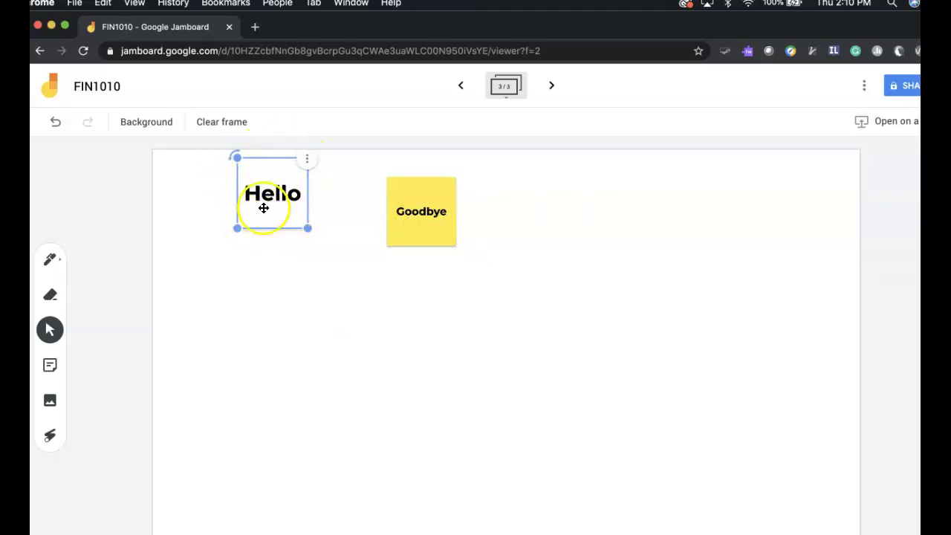
- Move the Hello note lower, reposition Goodbye to its right, and tilt Goodbye at an angle
left_click(285, 236)
left_click(270, 215)
left_click(284, 280)
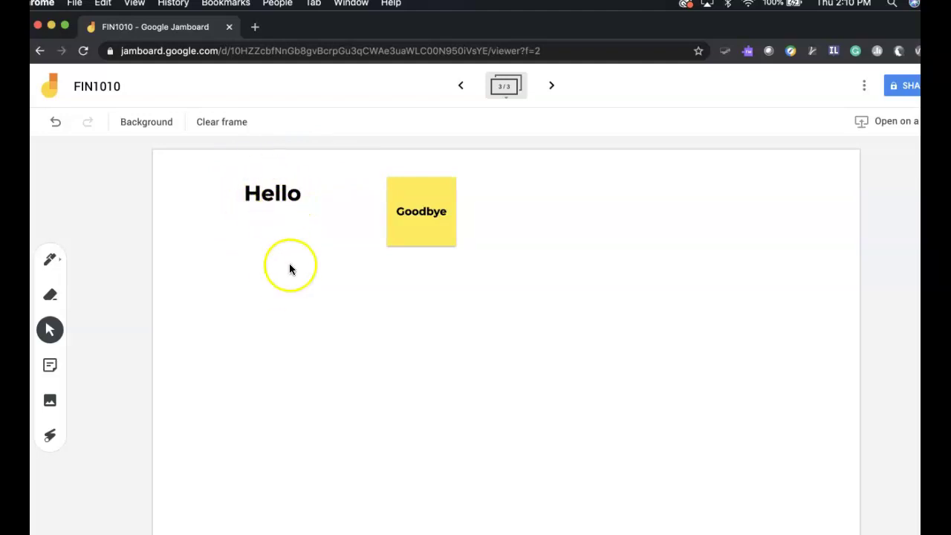
left_click(271, 194)
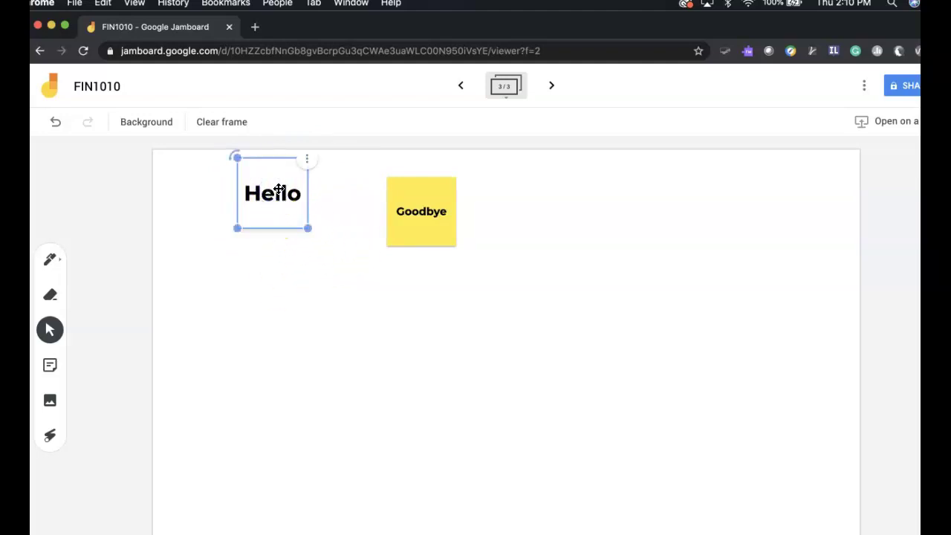
left_click(50, 332)
left_click_drag(255, 195, 258, 283)
left_click_drag(430, 210, 451, 325)
left_click_drag(403, 291, 387, 314)
- Enlarge the Hello note, duplicate it, and drag the copy to the frame's right side
left_click(266, 283)
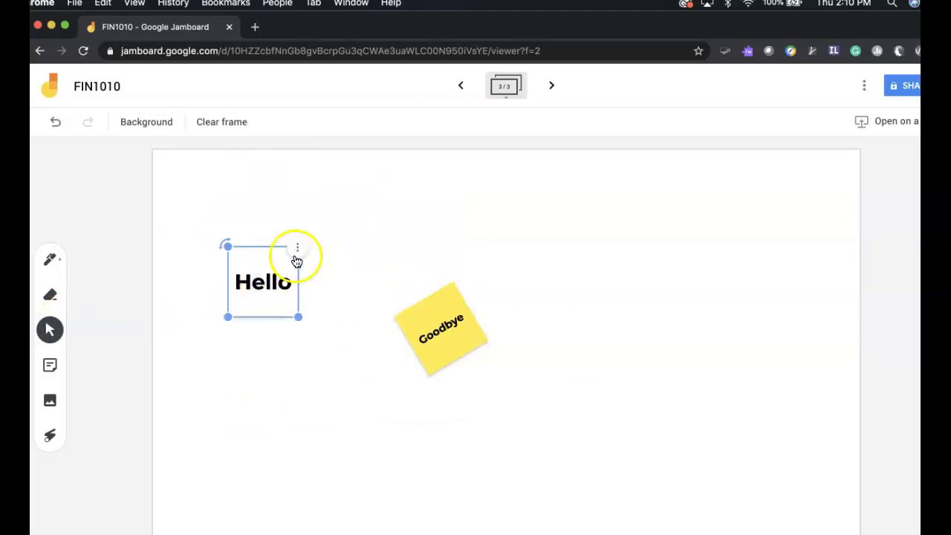
left_click_drag(298, 318, 327, 358)
left_click(333, 251)
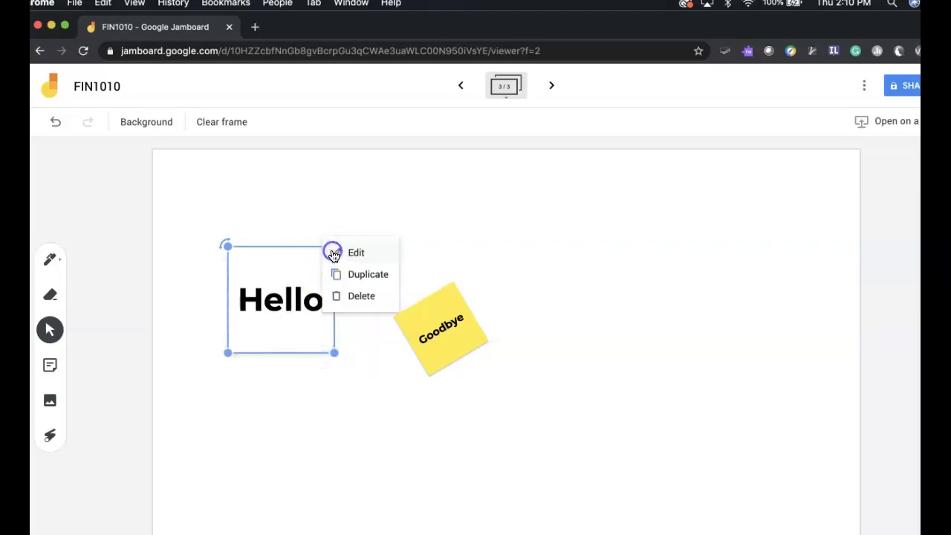
left_click(365, 274)
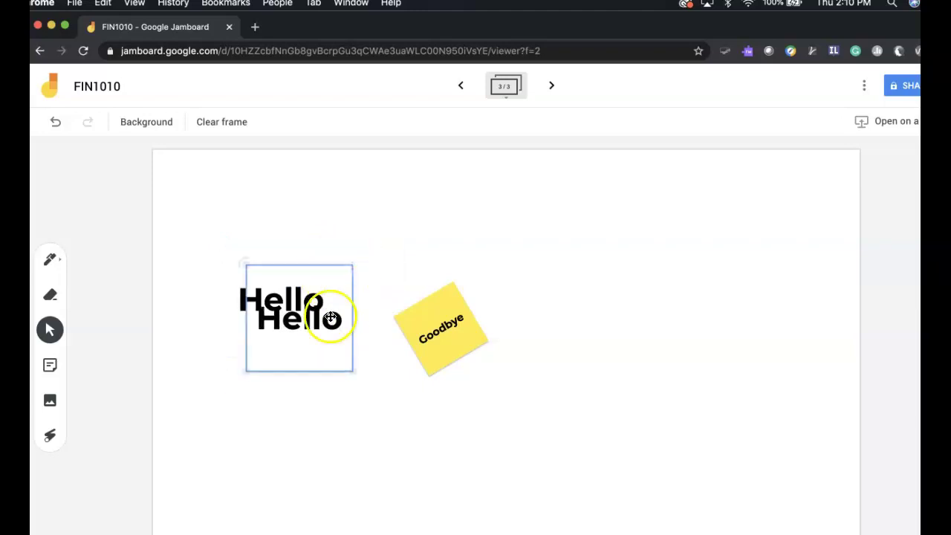
left_click_drag(420, 336, 654, 287)
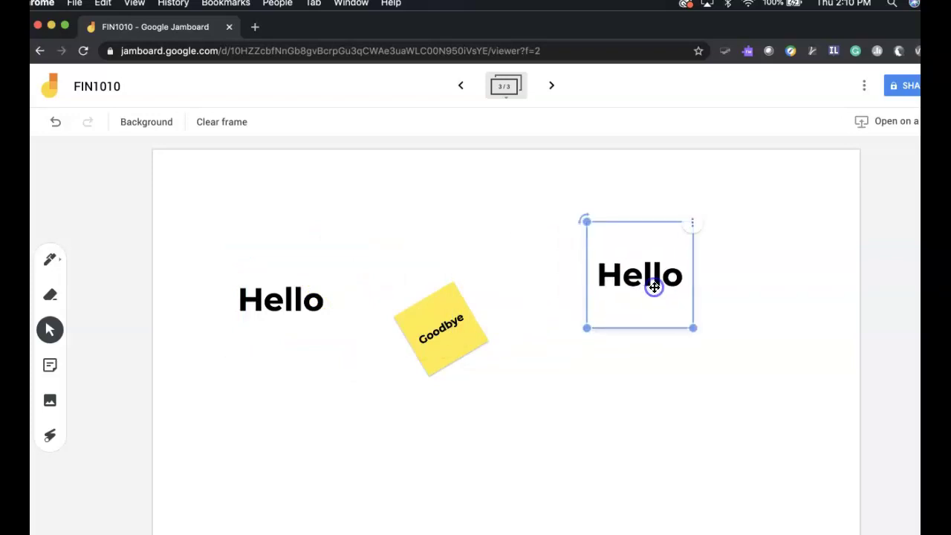
left_click(691, 225)
- Change the Hello copy's text to 'Welcome!' with a green background and save it
left_click(715, 229)
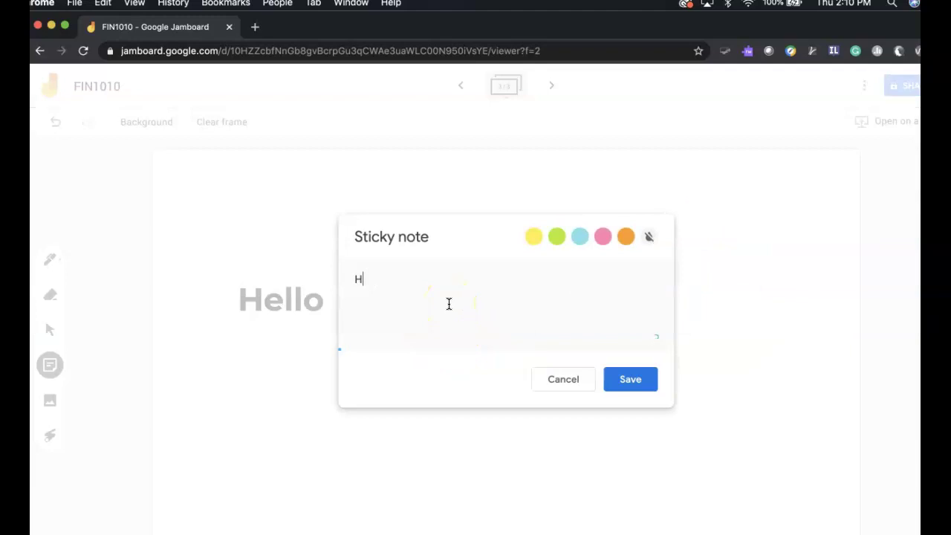
key("BackSpace")
type("Welcome!")
left_click(533, 308)
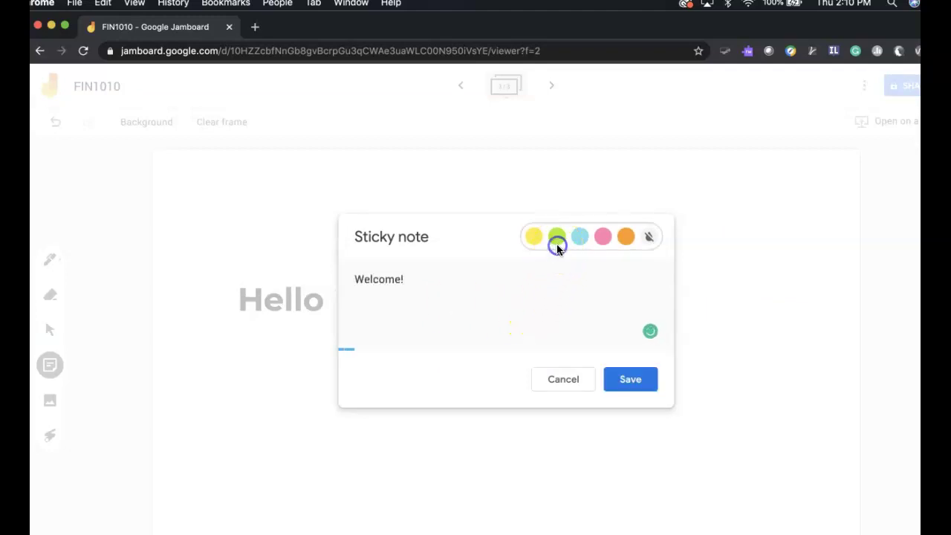
left_click(556, 241)
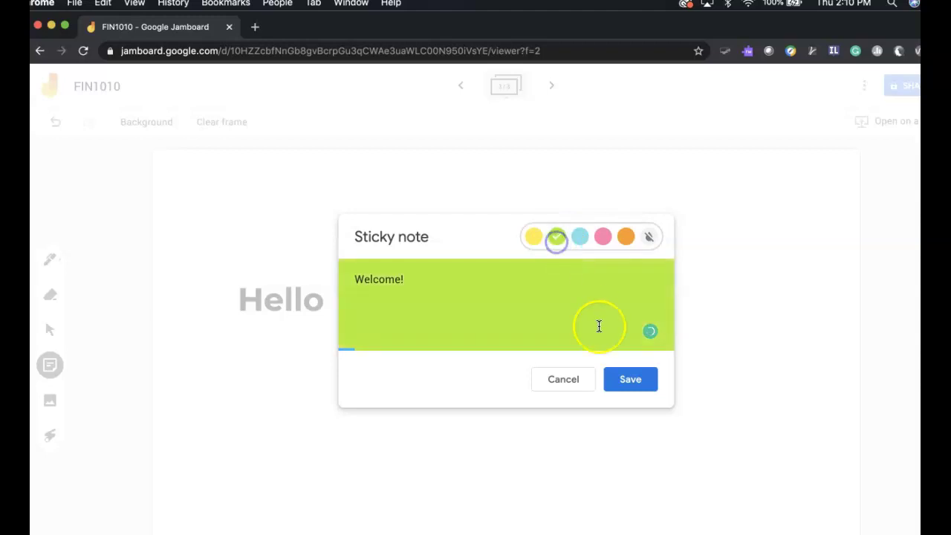
left_click(622, 379)
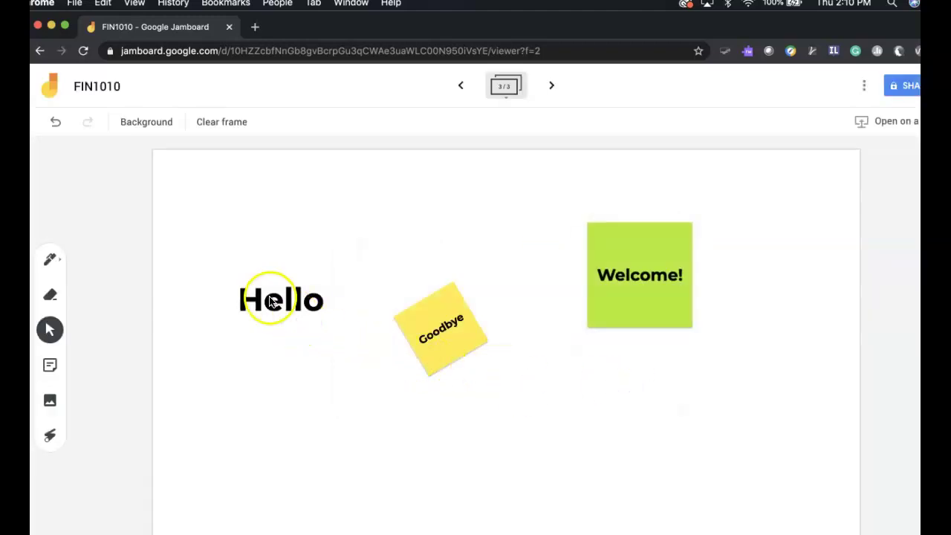
- Rotate the Welcome! note about 45° and move it below Hello
left_click(627, 252)
left_click_drag(579, 220, 636, 207)
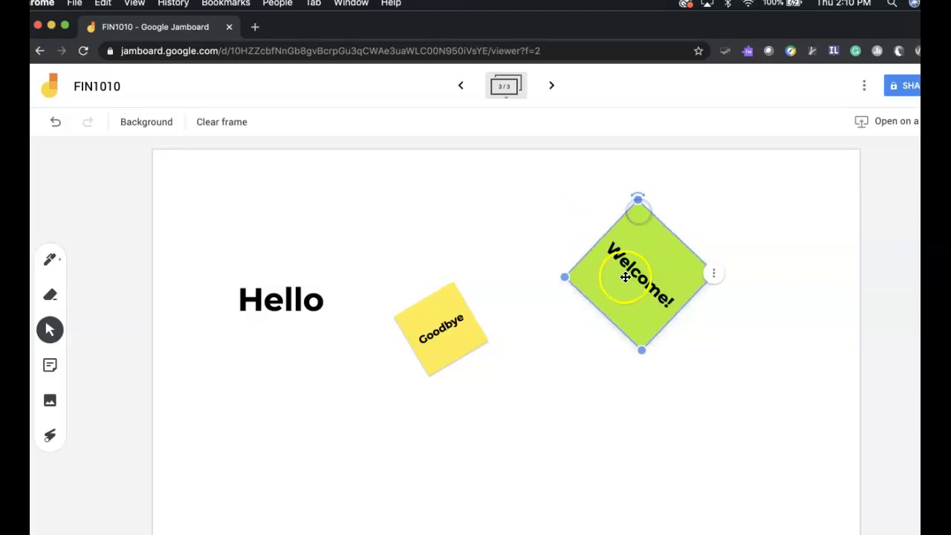
left_click_drag(626, 277, 285, 434)
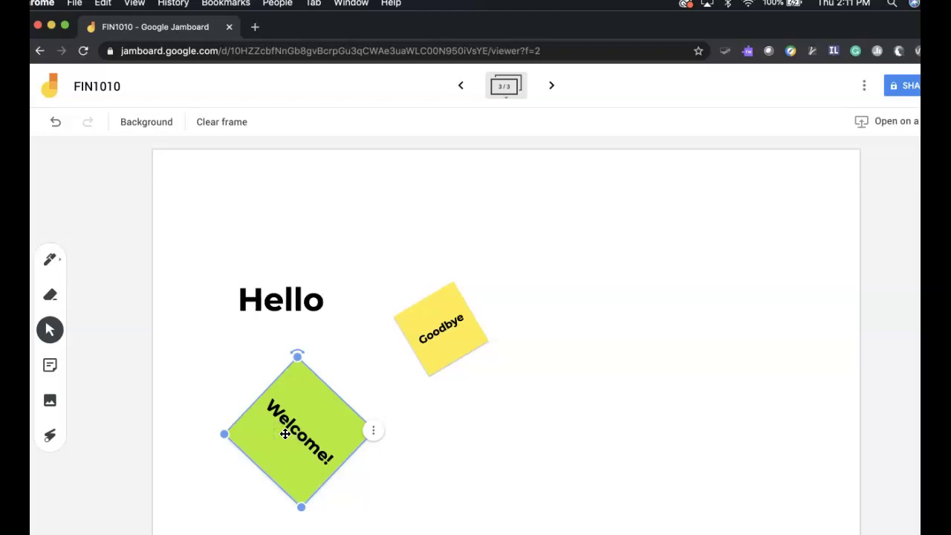
- Cycle the frame background through dots, lines, graph and blue, ending on black
left_click(141, 127)
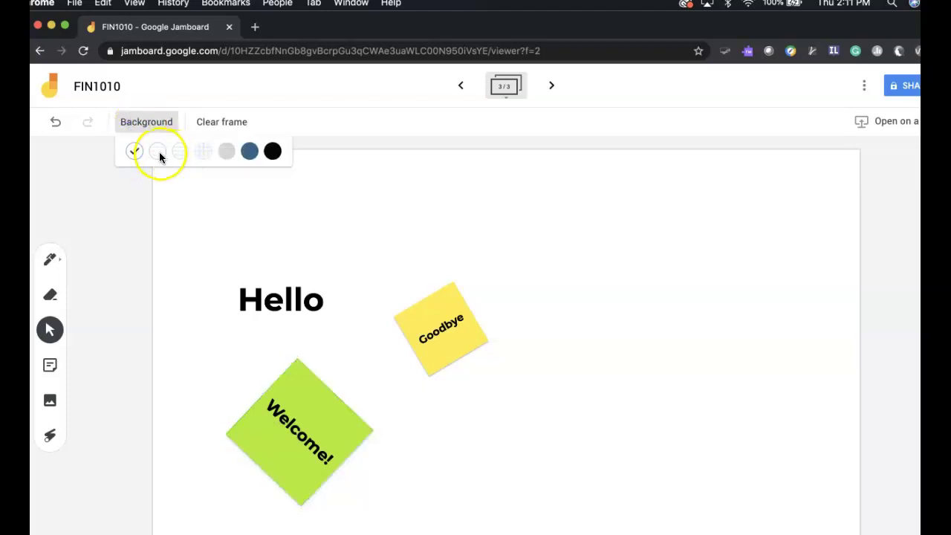
left_click(158, 152)
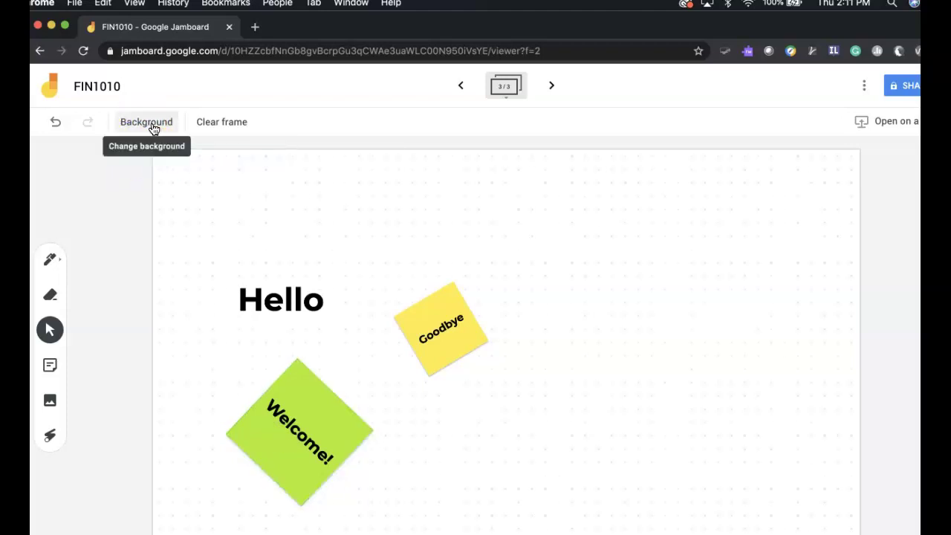
left_click(154, 129)
left_click(181, 153)
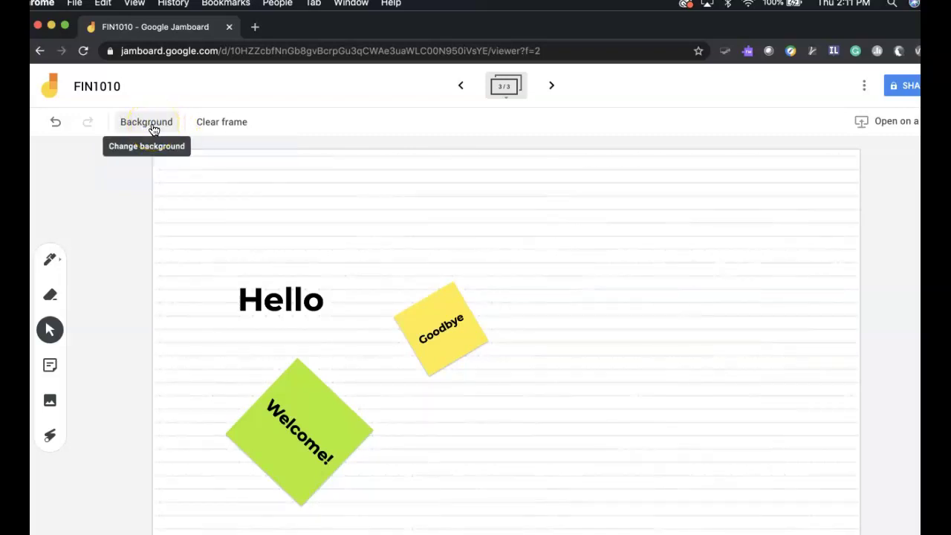
left_click(153, 129)
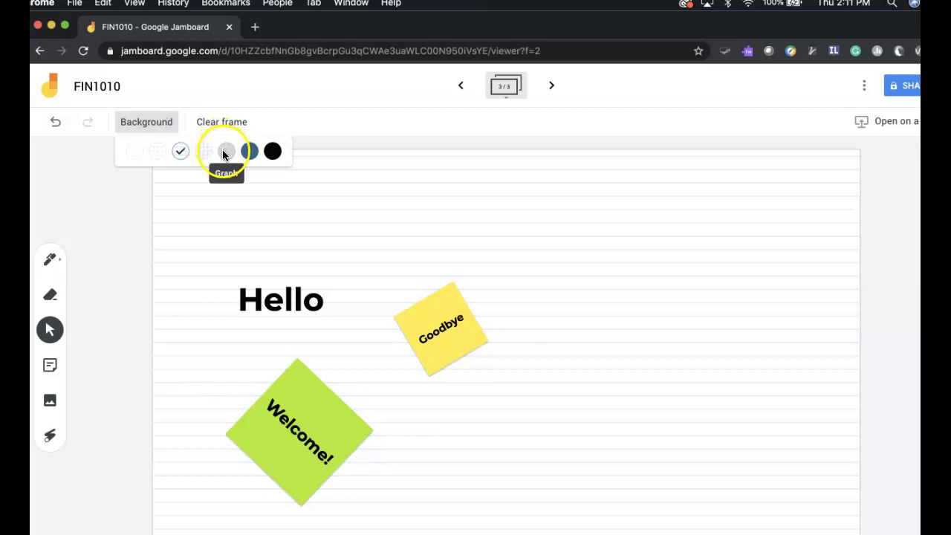
left_click(225, 152)
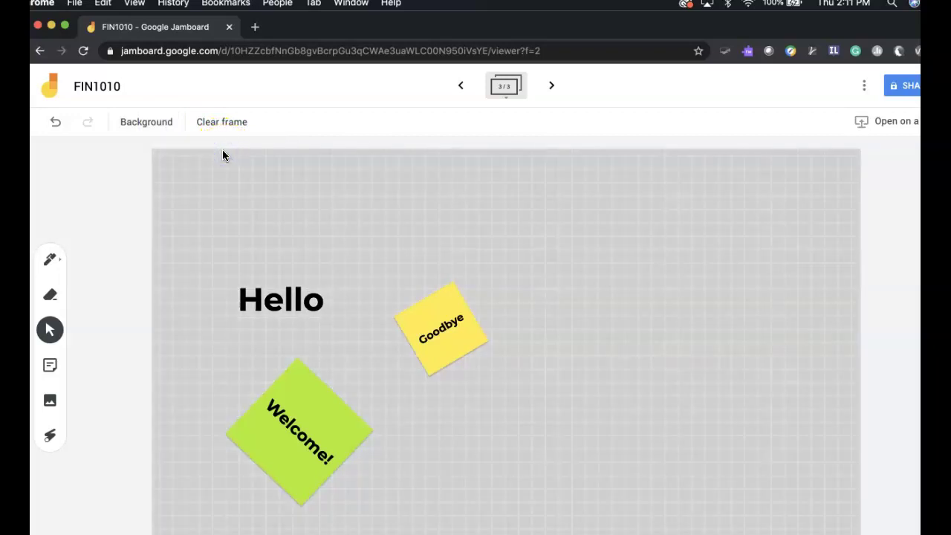
left_click(170, 123)
left_click(250, 151)
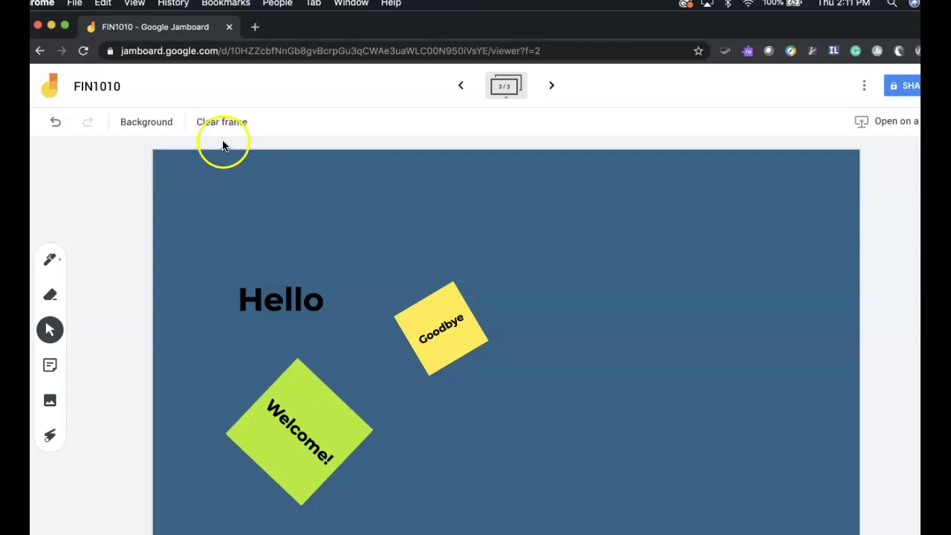
left_click(142, 124)
left_click(270, 151)
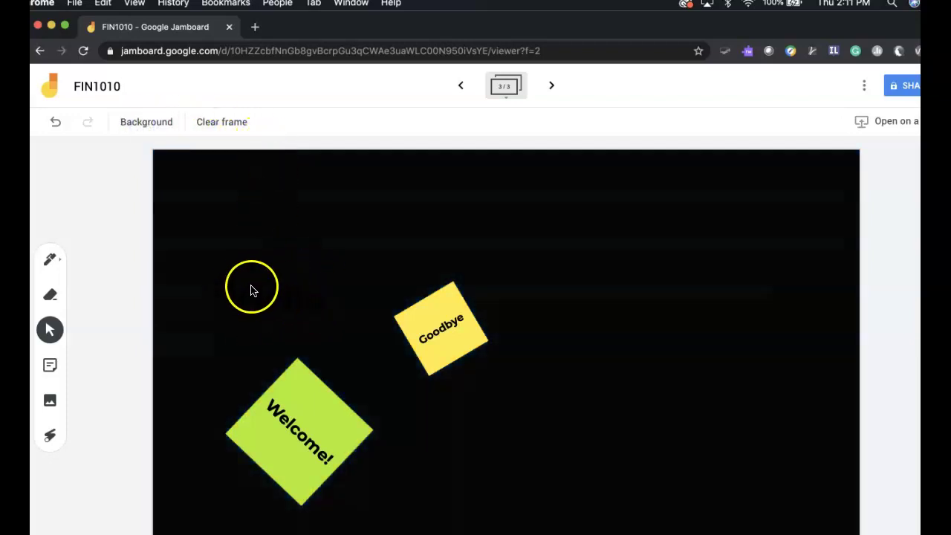
left_click(53, 258)
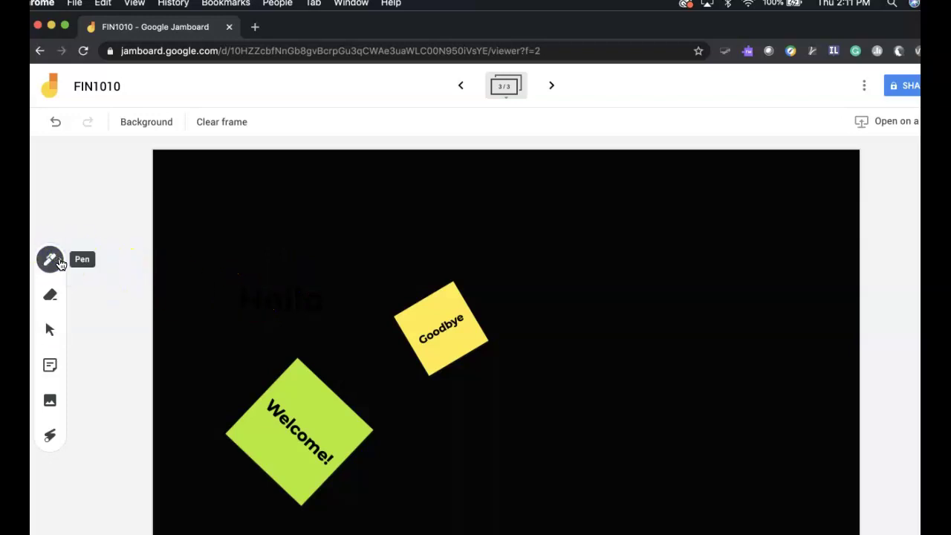
- Save a colourless sticky note reading 'Hello' near the top, dismissing the following empty note
left_click(48, 365)
left_click(470, 240)
left_click(649, 237)
left_click(396, 286)
type("Hello")
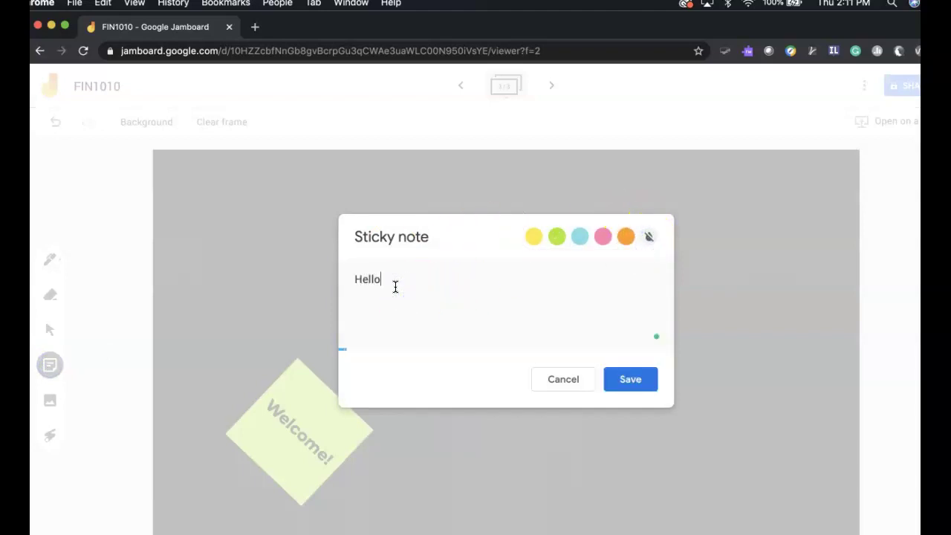
left_click(624, 379)
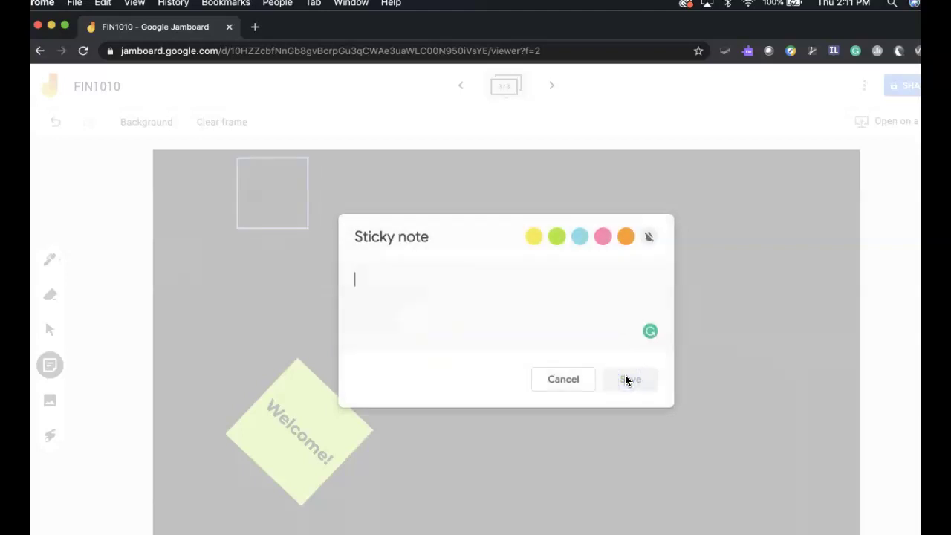
left_click(563, 379)
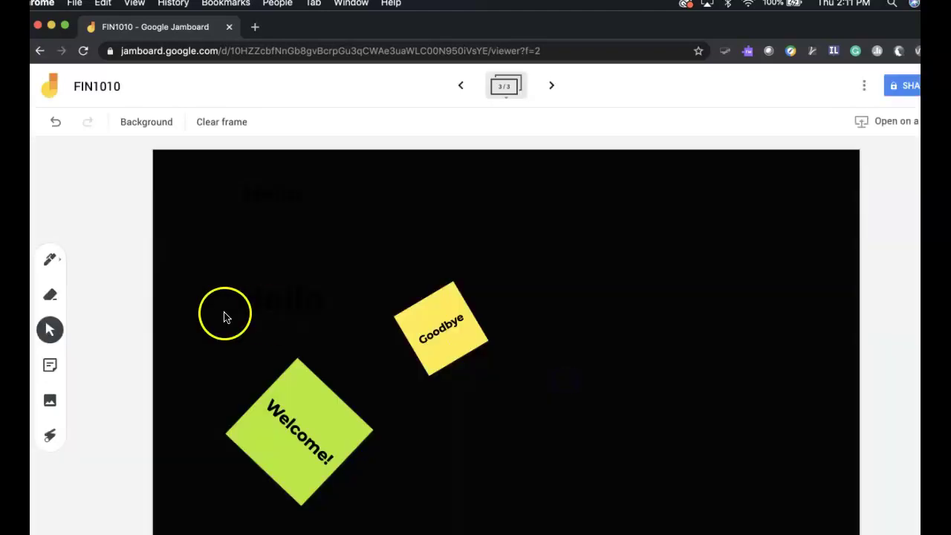
- Hand-write 'Hi' in white pen ink near the top left of the frame
left_click(52, 260)
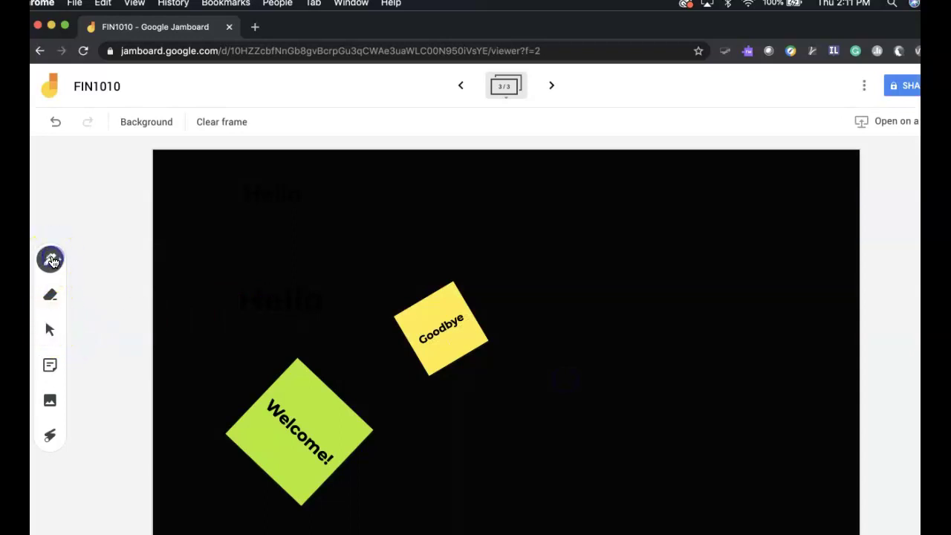
left_click(52, 261)
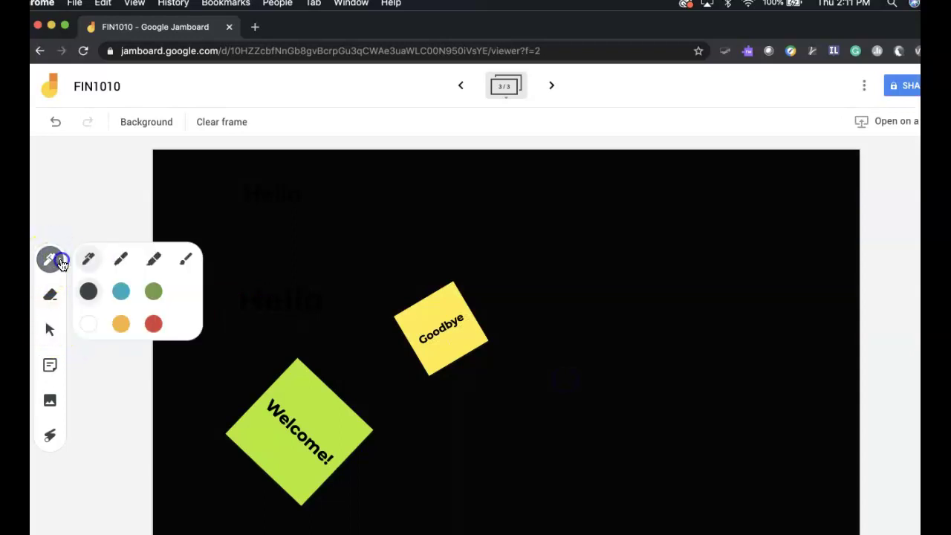
left_click(88, 323)
left_click_drag(221, 200, 221, 263)
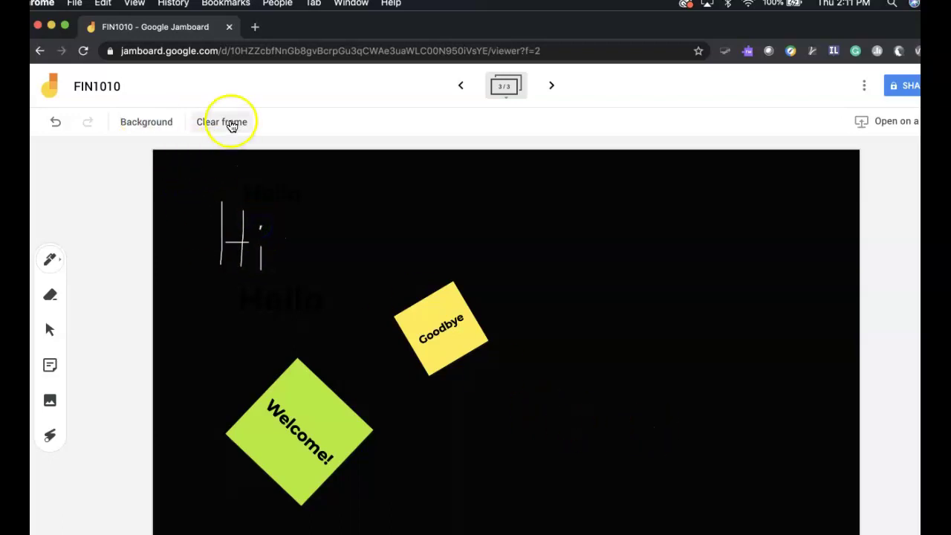
- Clear all notes and drawings from frame 3 and set its background to plain white
left_click(228, 123)
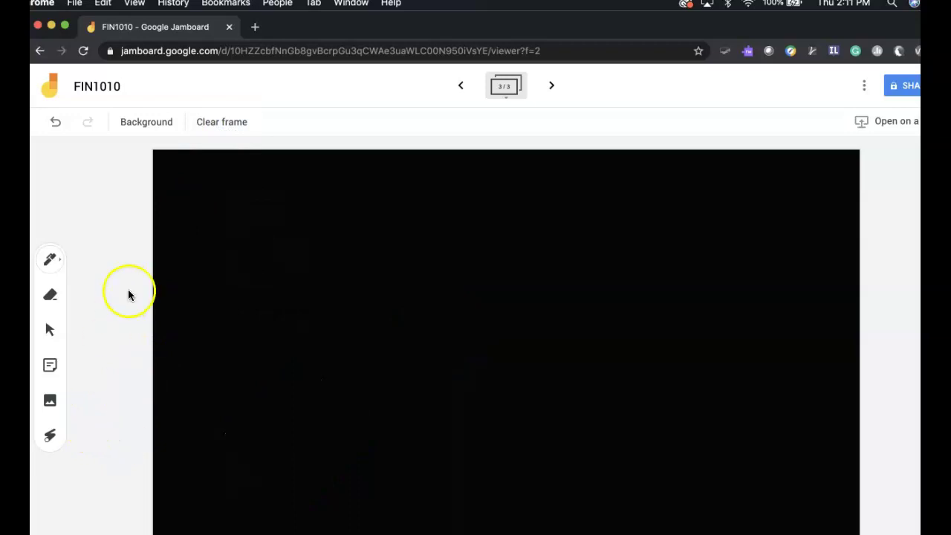
left_click(133, 129)
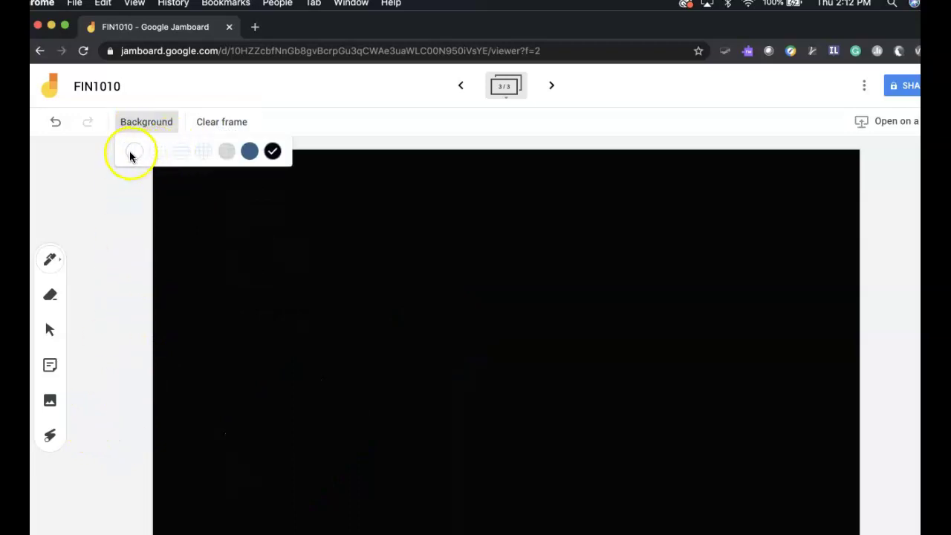
left_click(131, 154)
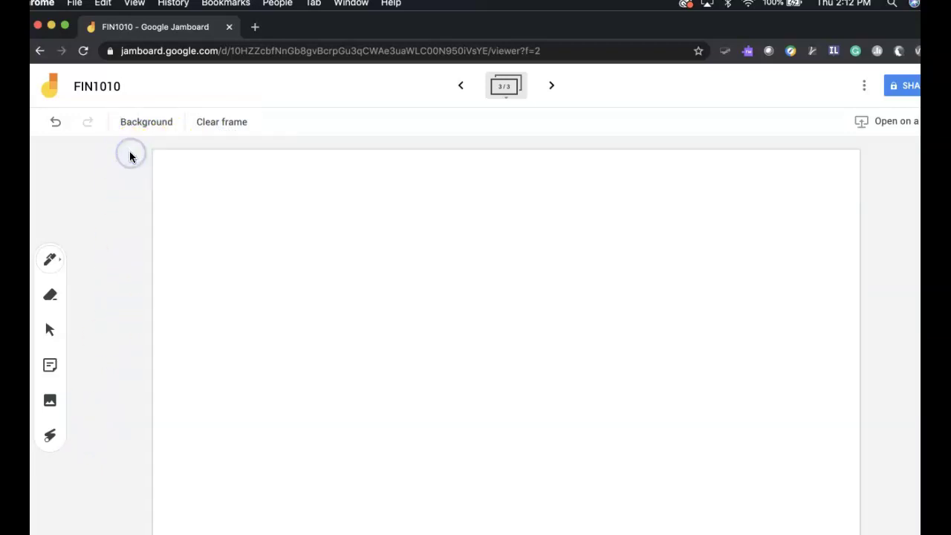
- Open the Select a file image dialog on its Google Image Search page
left_click(50, 401)
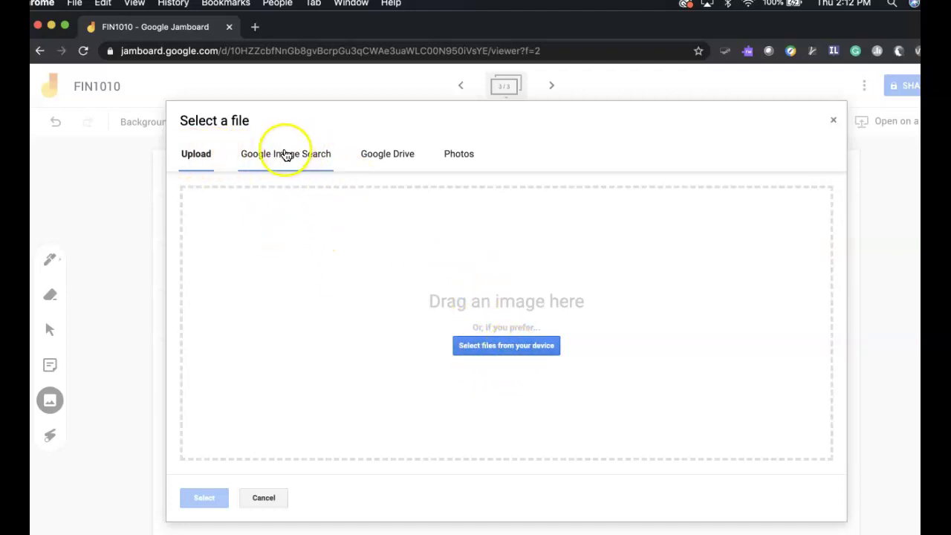
left_click(286, 155)
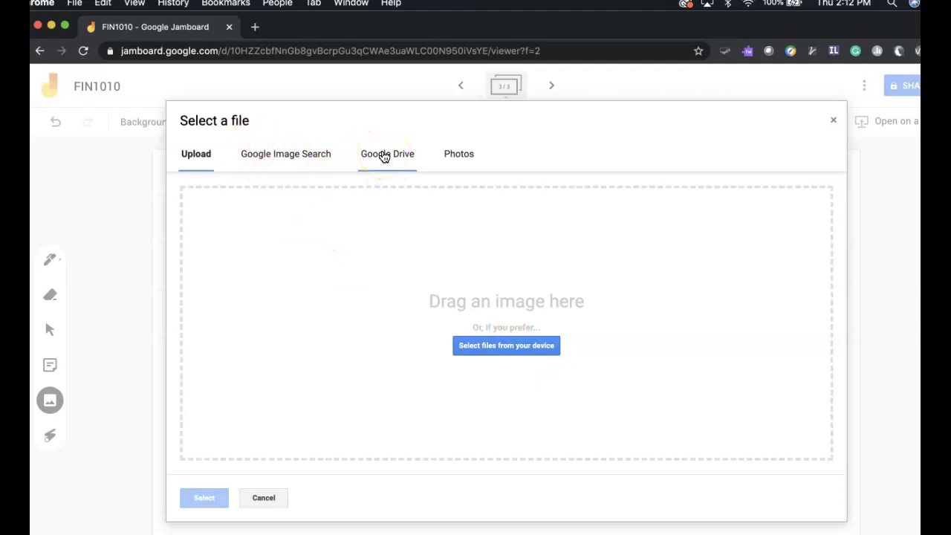
left_click(461, 159)
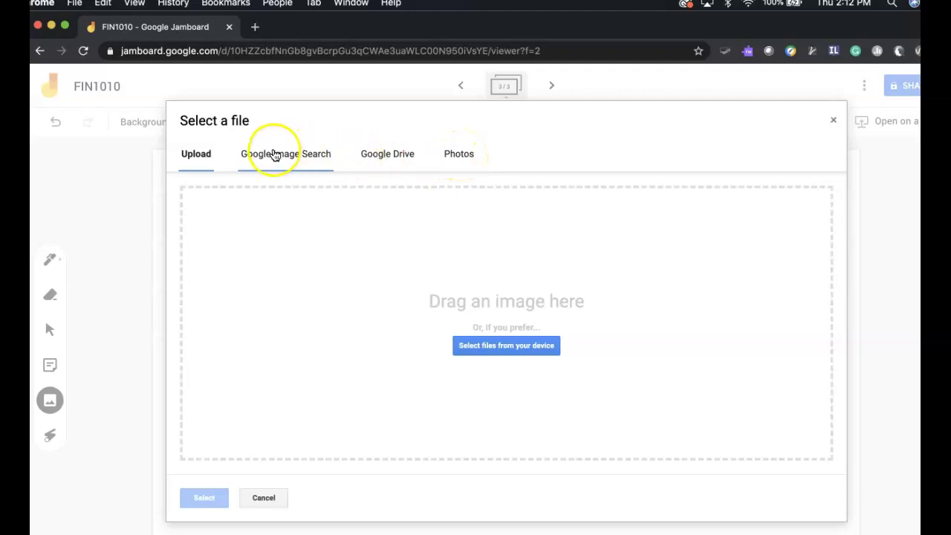
left_click(274, 157)
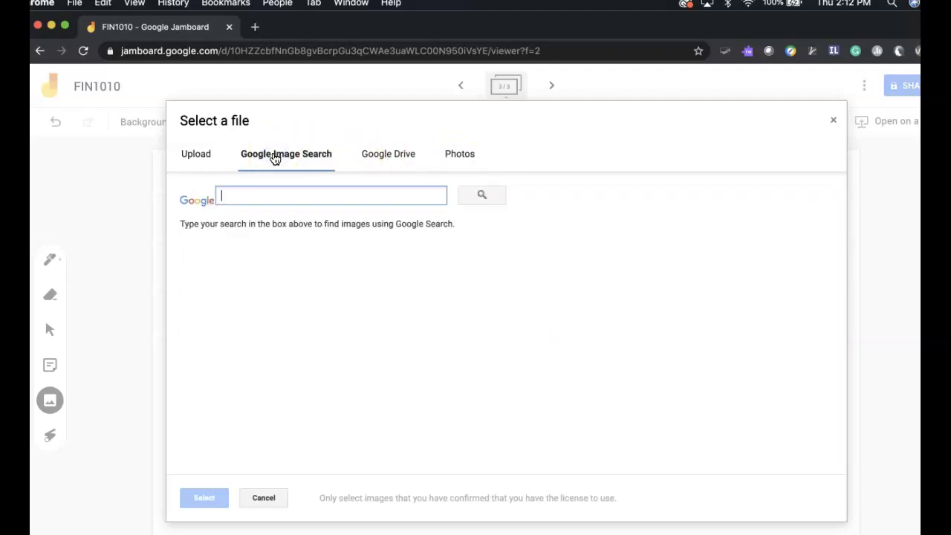
- Search Google Images for 'Money' and insert the blue mailbox stuffed with dollar bills
type("Mon")
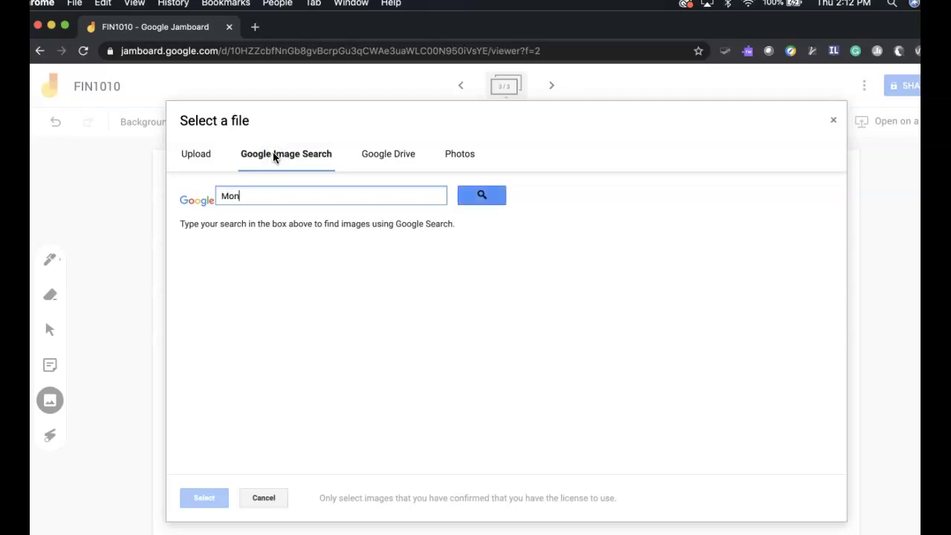
type("ey")
left_click(482, 197)
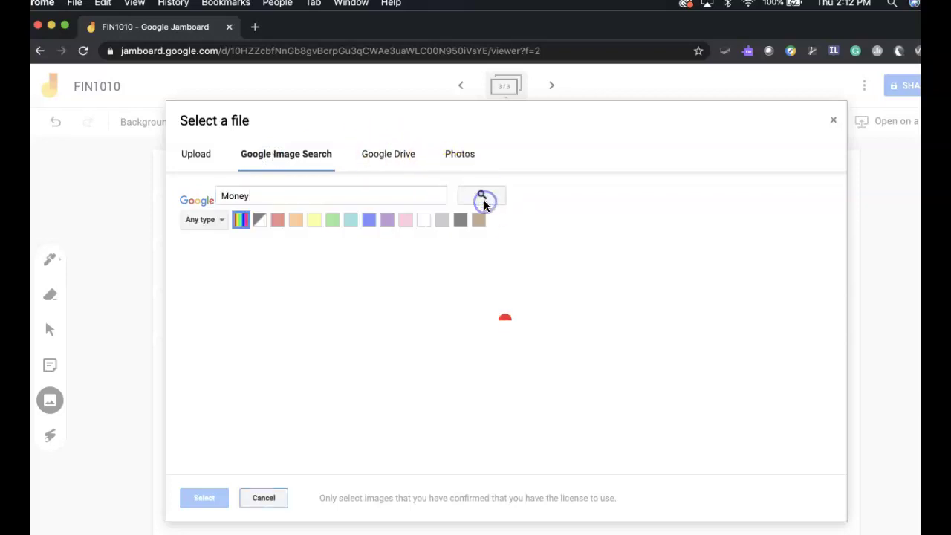
left_click(364, 443)
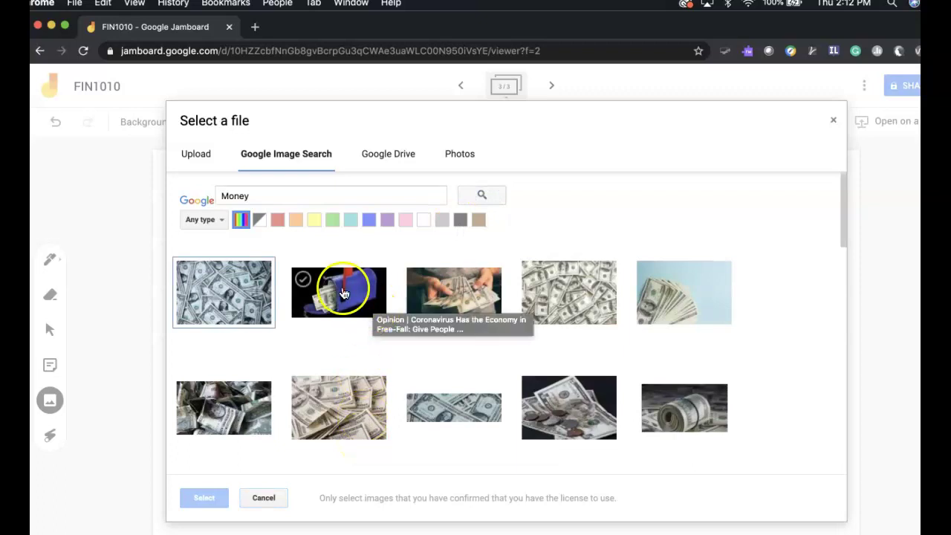
left_click(344, 293)
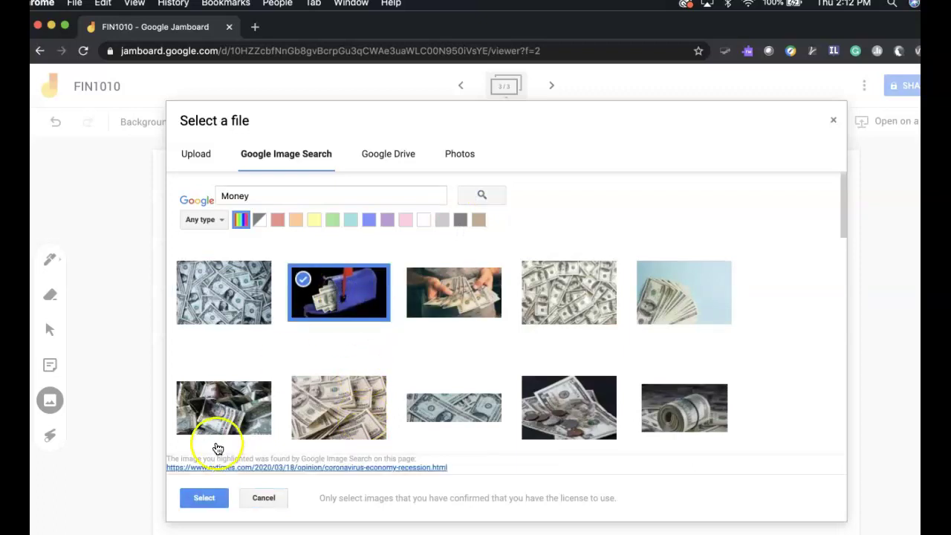
left_click(196, 500)
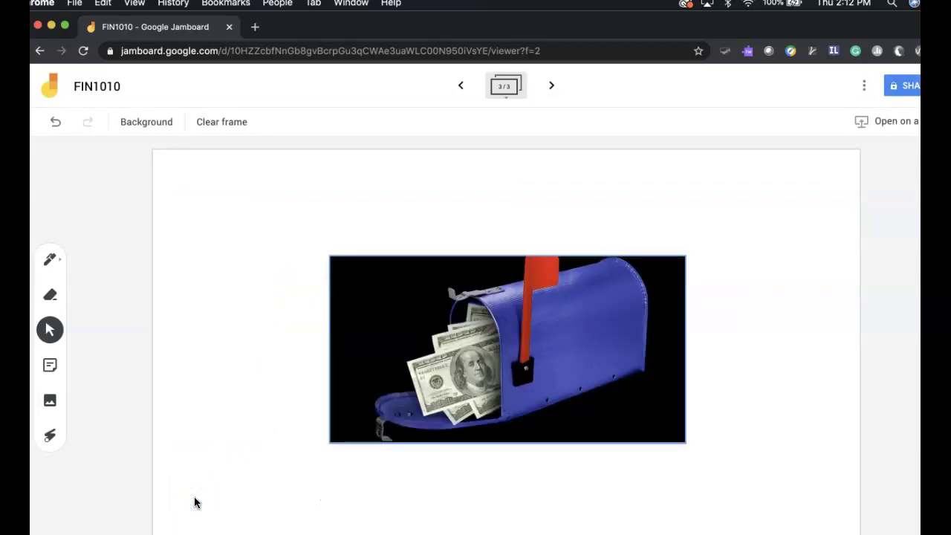
- Shrink the mailbox image and tilt it about 30° clockwise
left_click(507, 336)
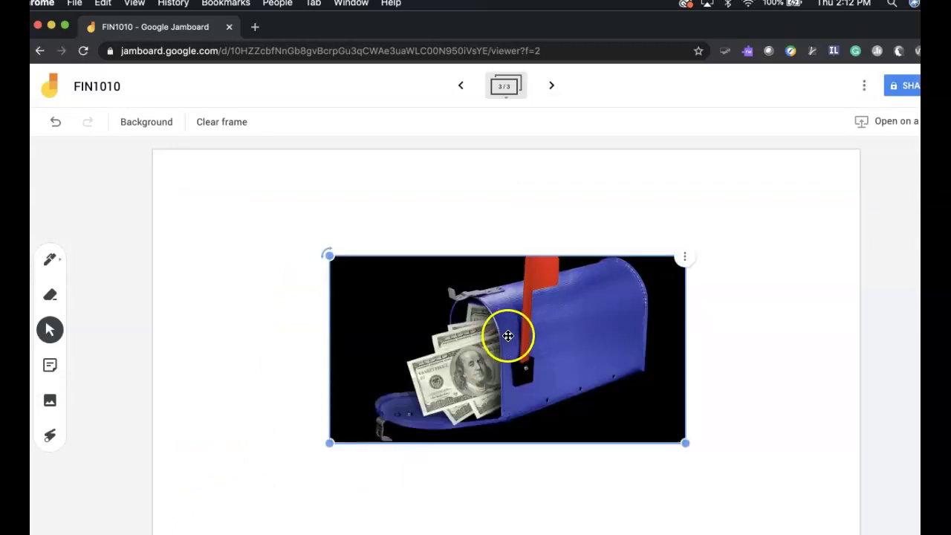
left_click_drag(508, 336, 558, 403)
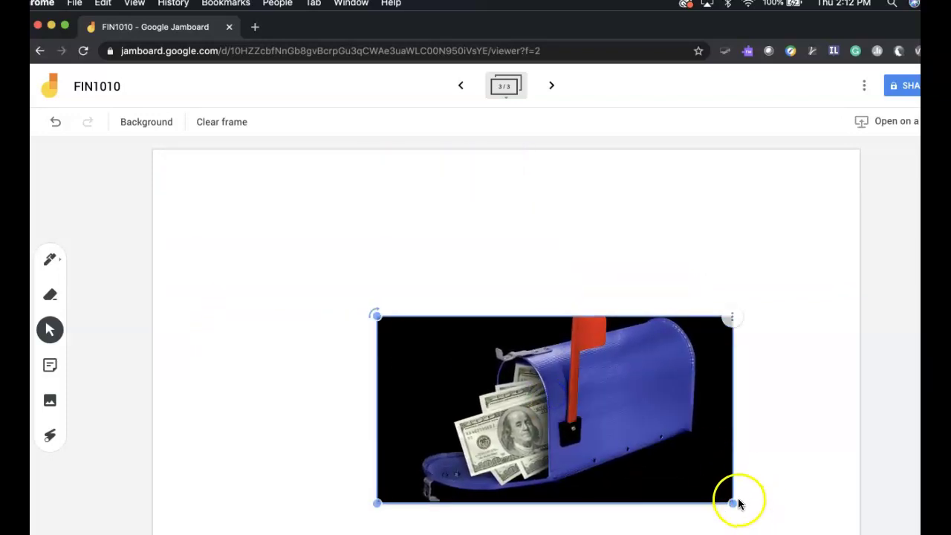
left_click_drag(735, 503, 627, 411)
left_click_drag(386, 304, 430, 281)
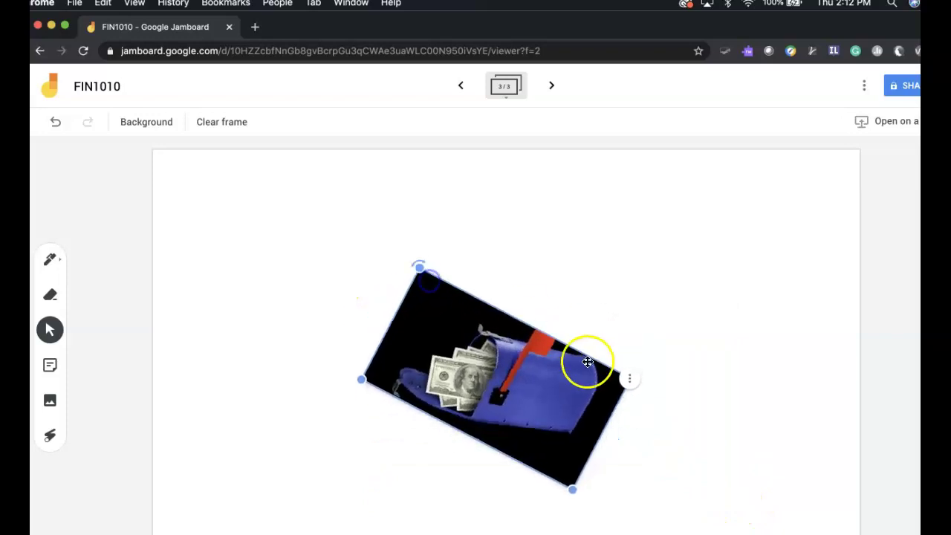
- Duplicate the mailbox image, placing the copy top right and the original bottom left
left_click(629, 379)
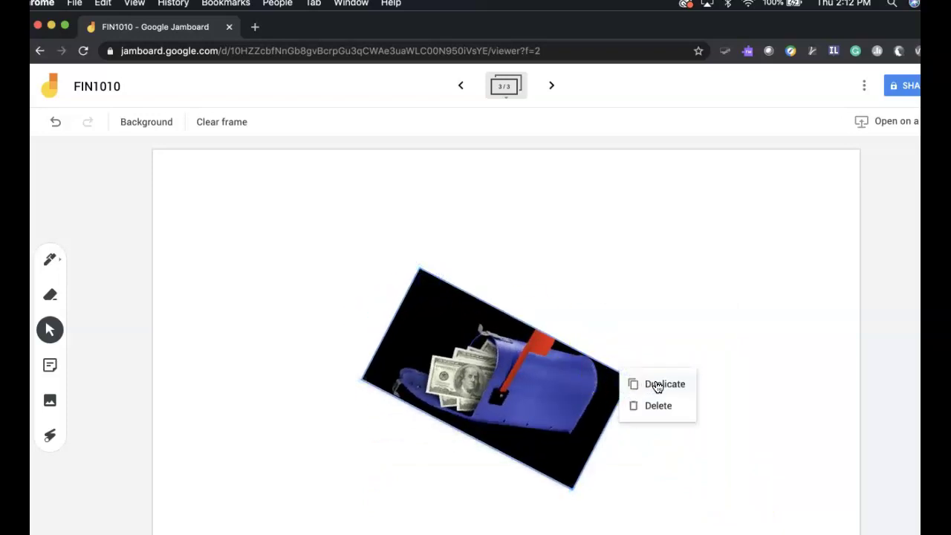
left_click(657, 385)
left_click_drag(558, 395, 761, 263)
left_click_drag(468, 368, 263, 399)
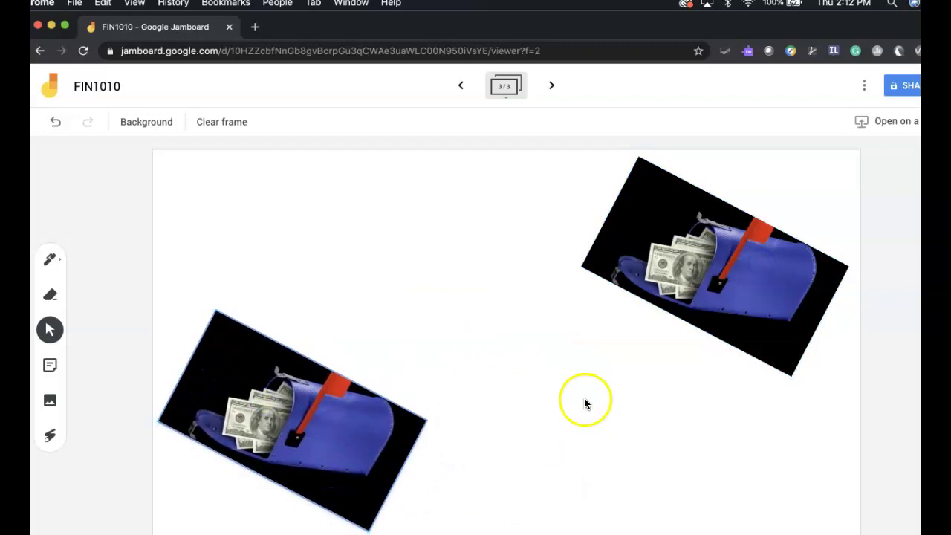
left_click(301, 231)
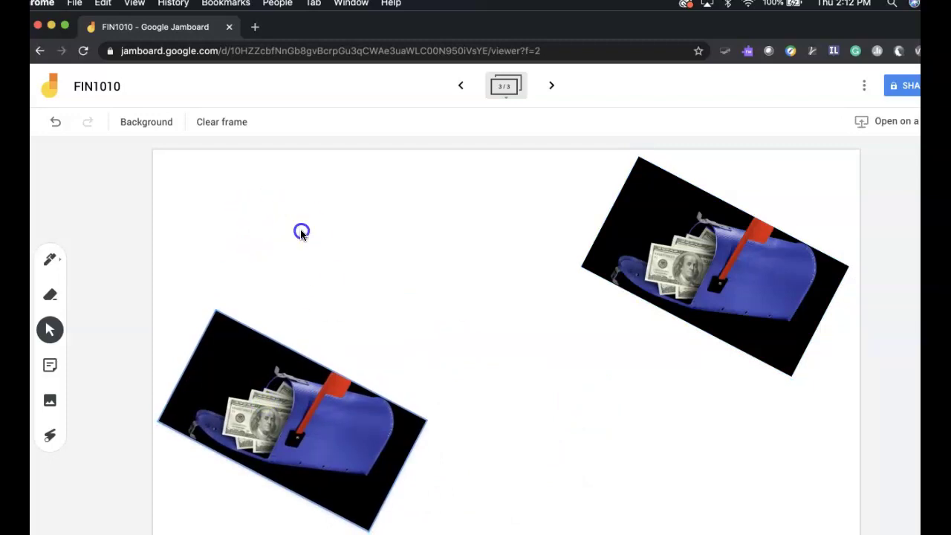
- Insert the rolled-dollar-bills picture from the Money image search onto the frame
left_click(49, 401)
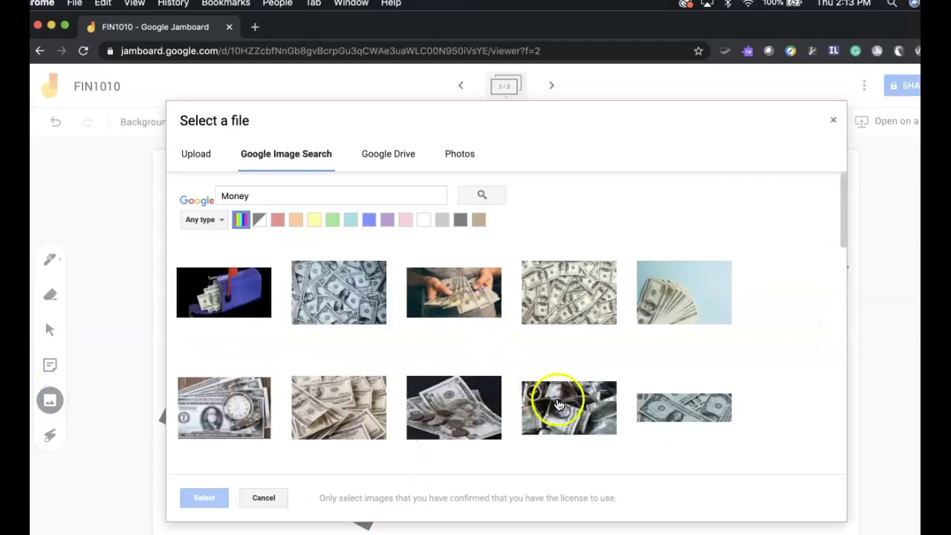
scroll(486, 399, "down", 3)
scroll(488, 399, "down", 5)
left_click(222, 288)
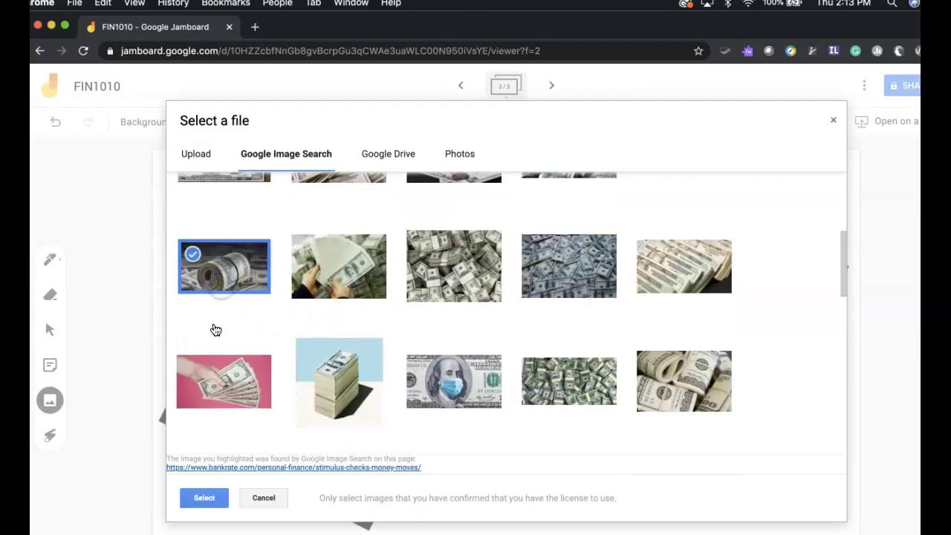
left_click(203, 498)
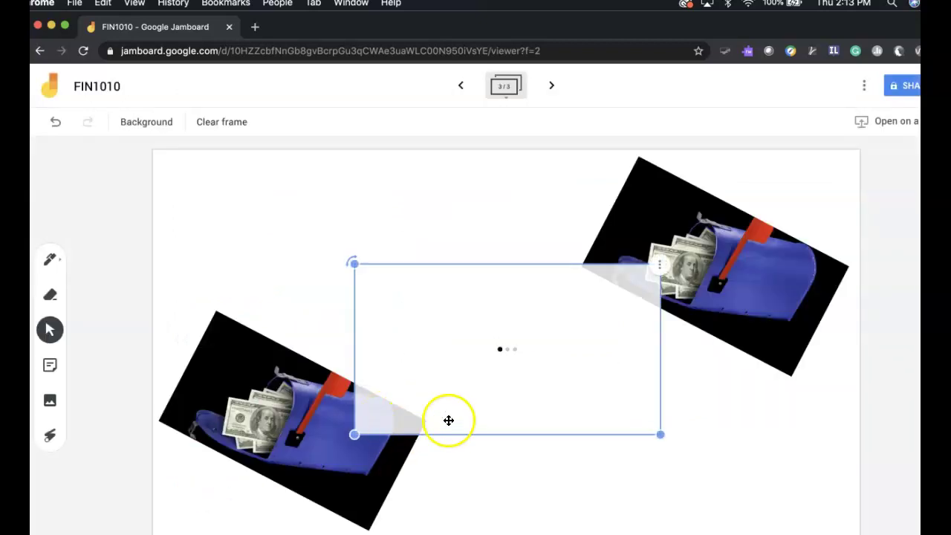
- Shrink the rolled-dollar image and centre it between the two mailboxes
left_click(482, 203)
left_click(467, 361)
left_click_drag(355, 433, 403, 406)
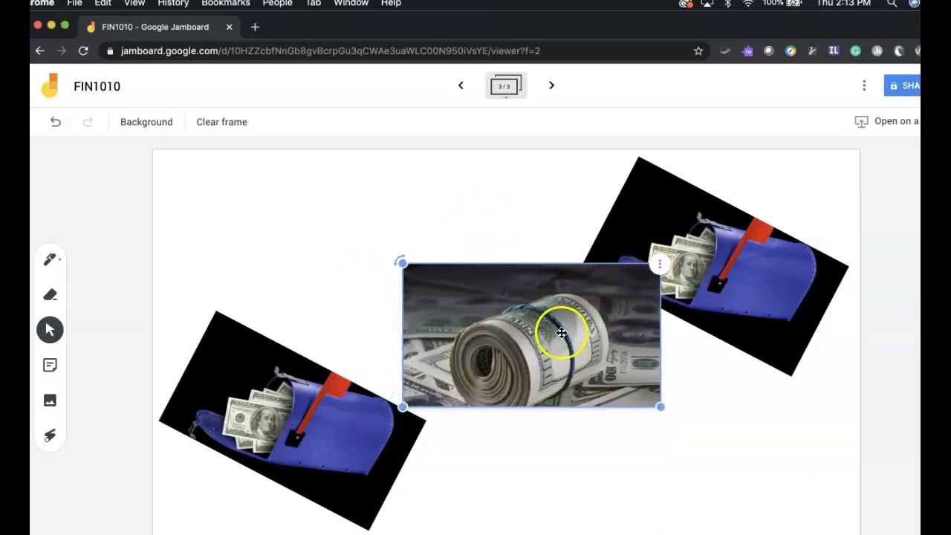
left_click_drag(560, 334, 551, 346)
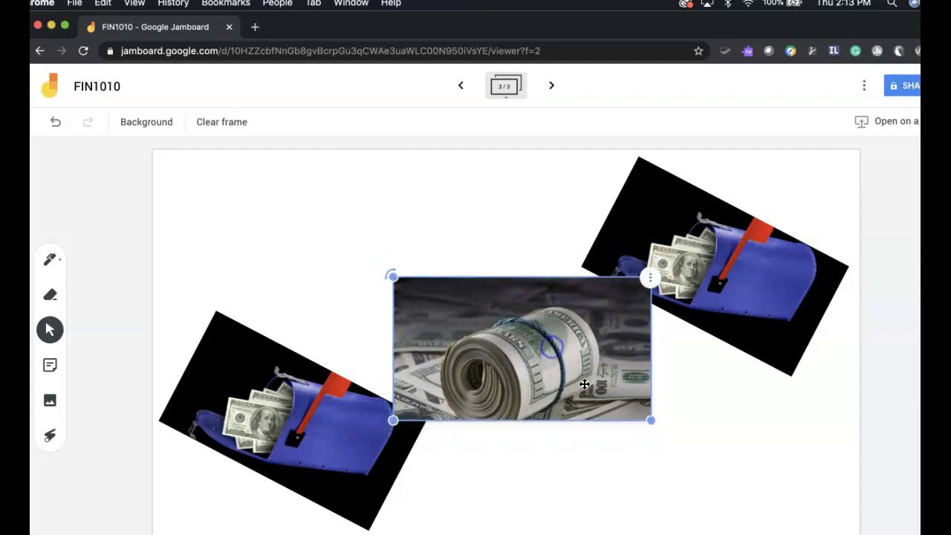
left_click(706, 448)
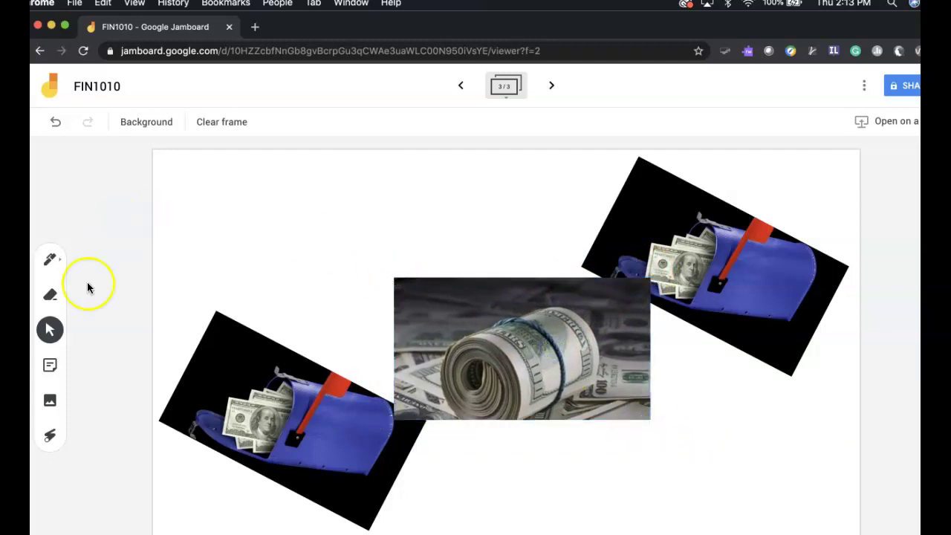
left_click(51, 365)
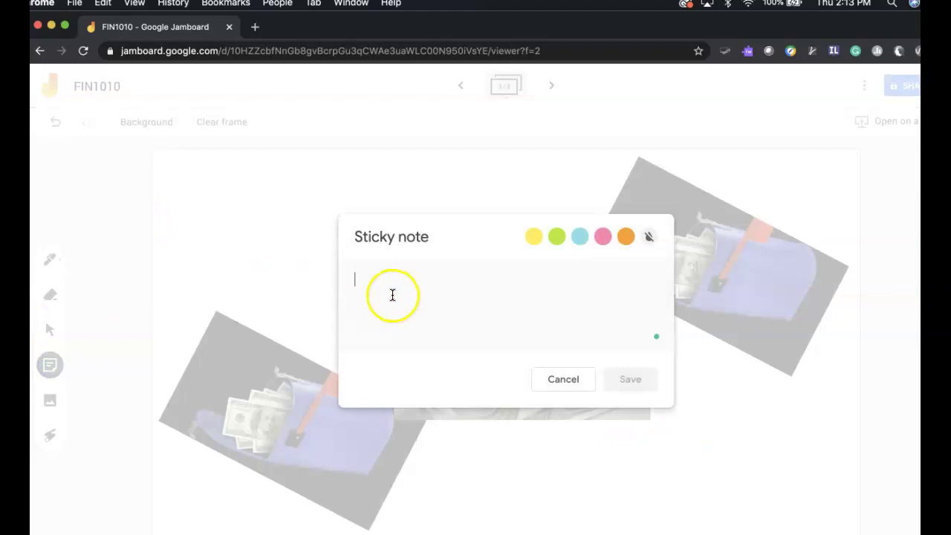
- Make the new sticky note green, then discard it and return to frame 1
left_click(556, 238)
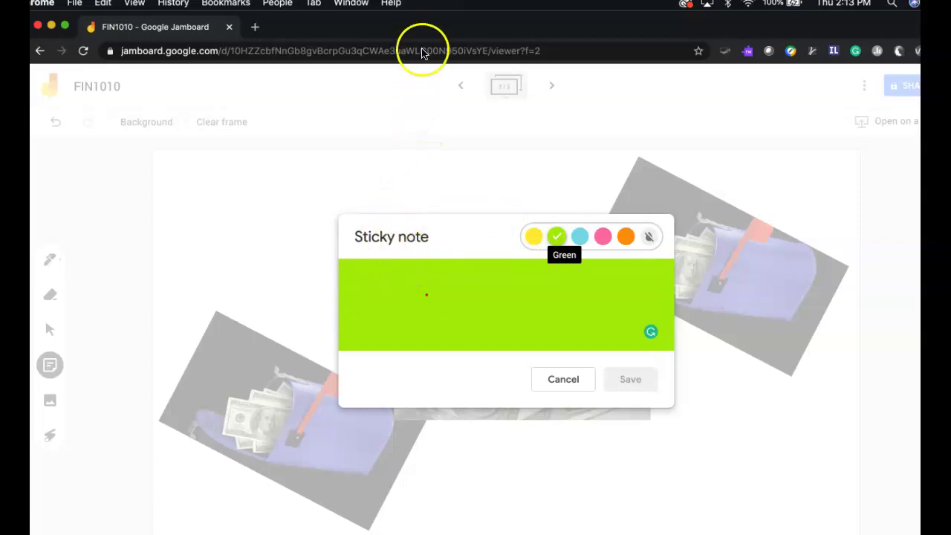
left_click(560, 381)
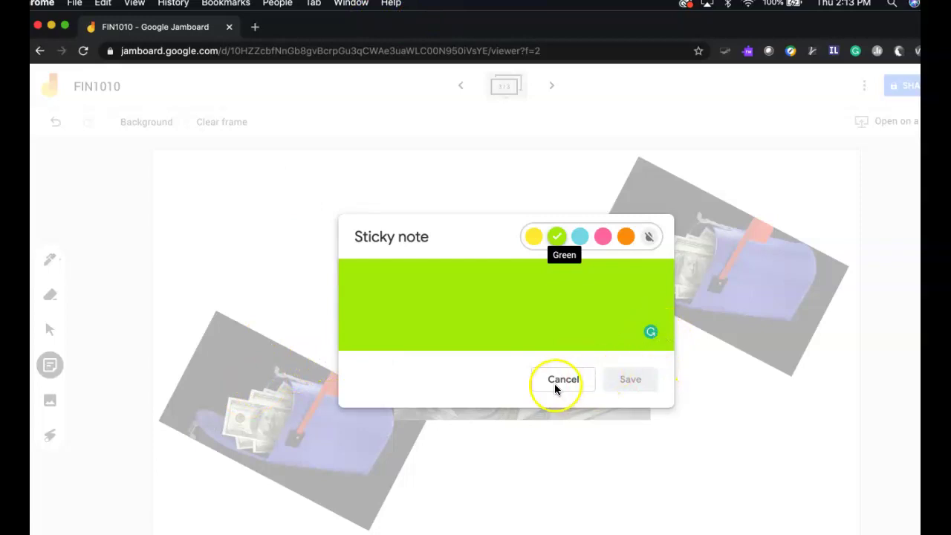
left_click_drag(366, 388, 152, 495)
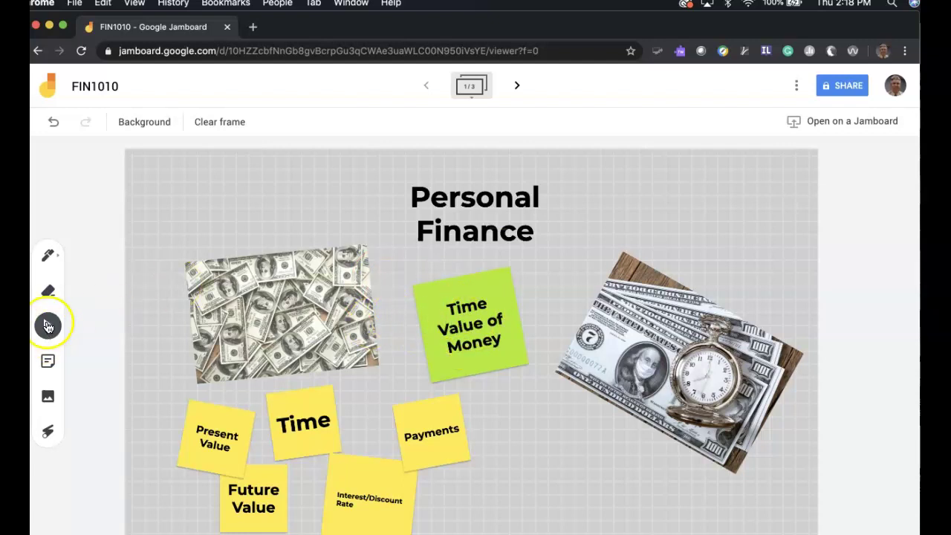
left_click(451, 313)
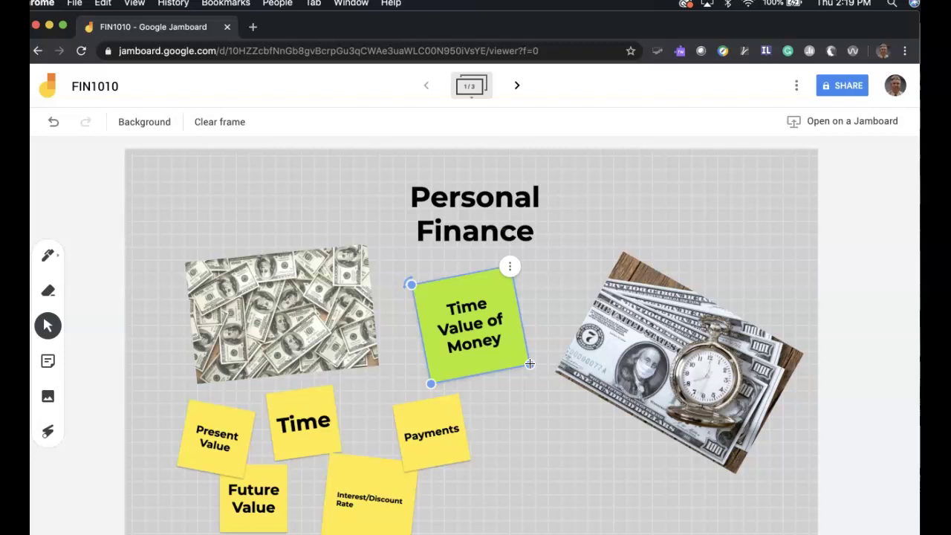
left_click(47, 255)
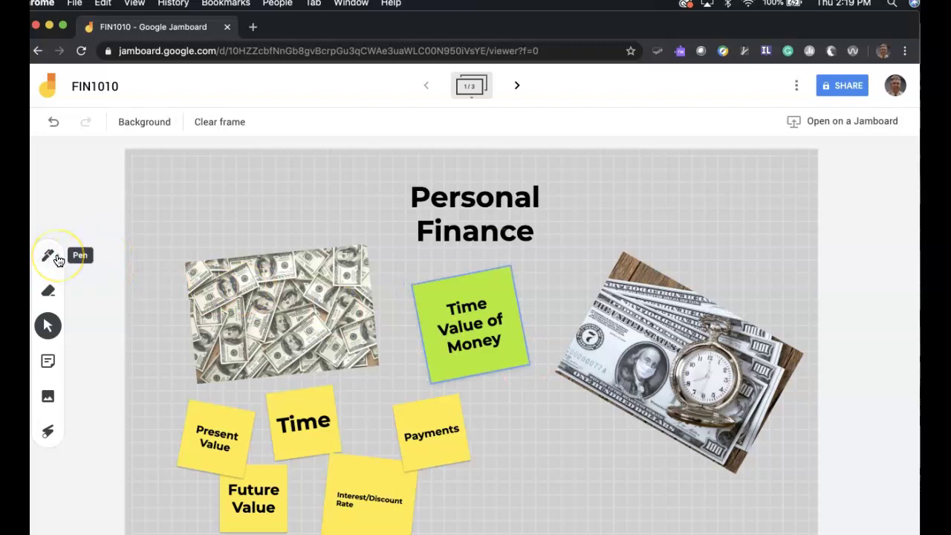